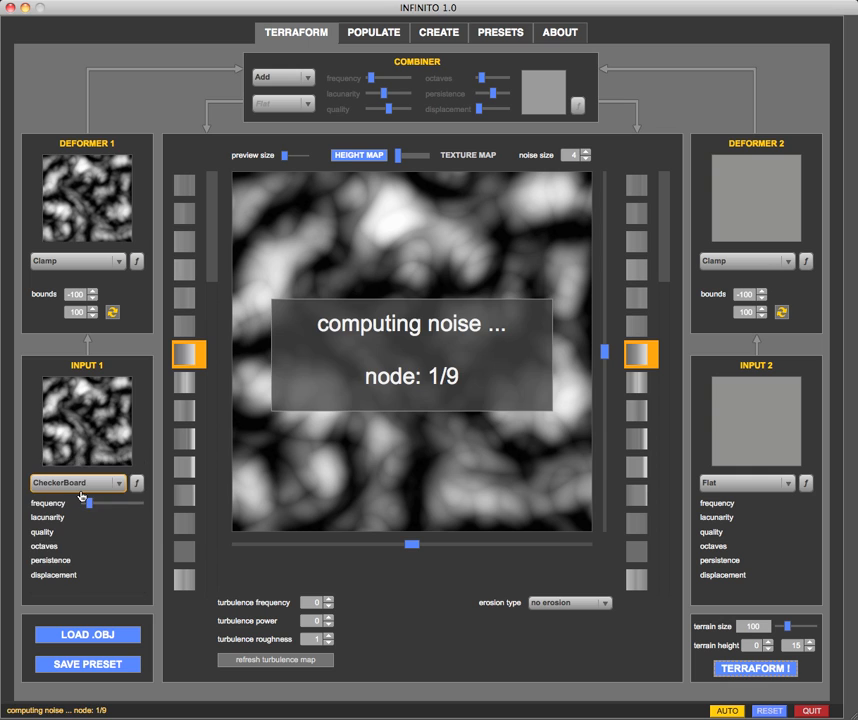
- Preview the Cylinders, MultiFractal, Perlin, Spheres and Voronoi noise types in turn for Input 1
left_click(82, 490)
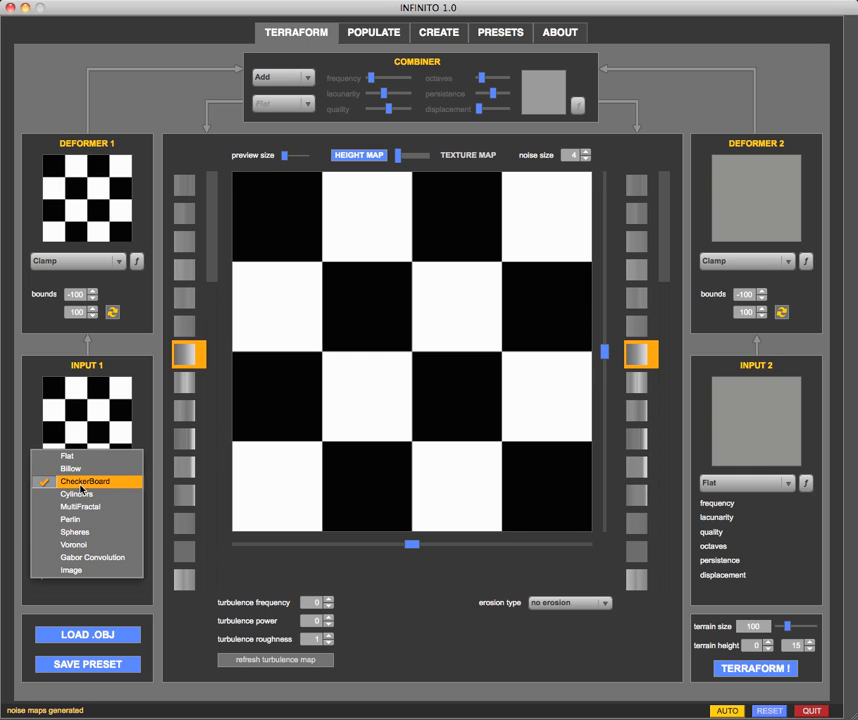
left_click(81, 495)
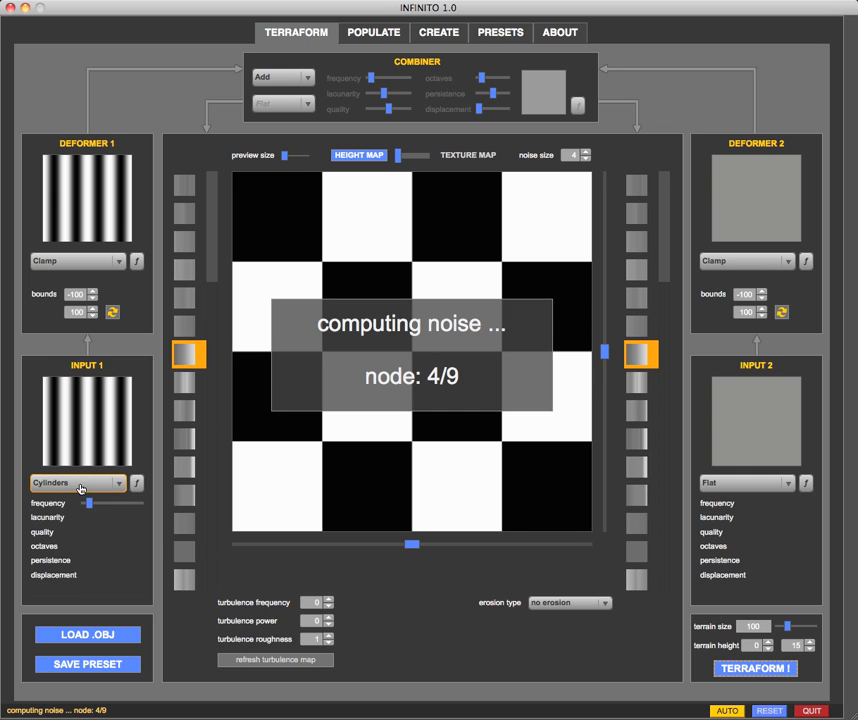
left_click(80, 489)
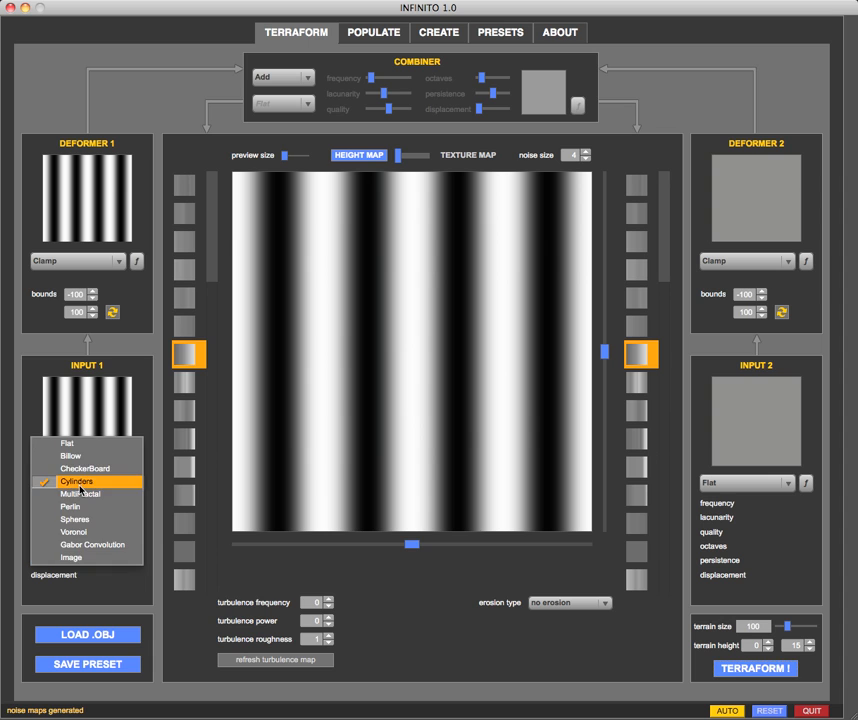
left_click(82, 495)
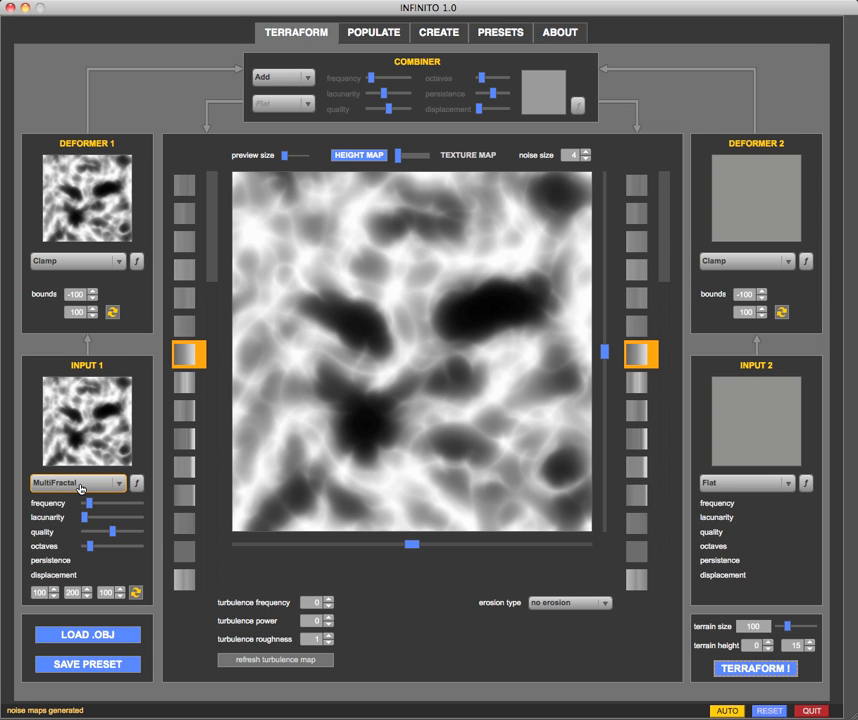
left_click(80, 487)
left_click(82, 492)
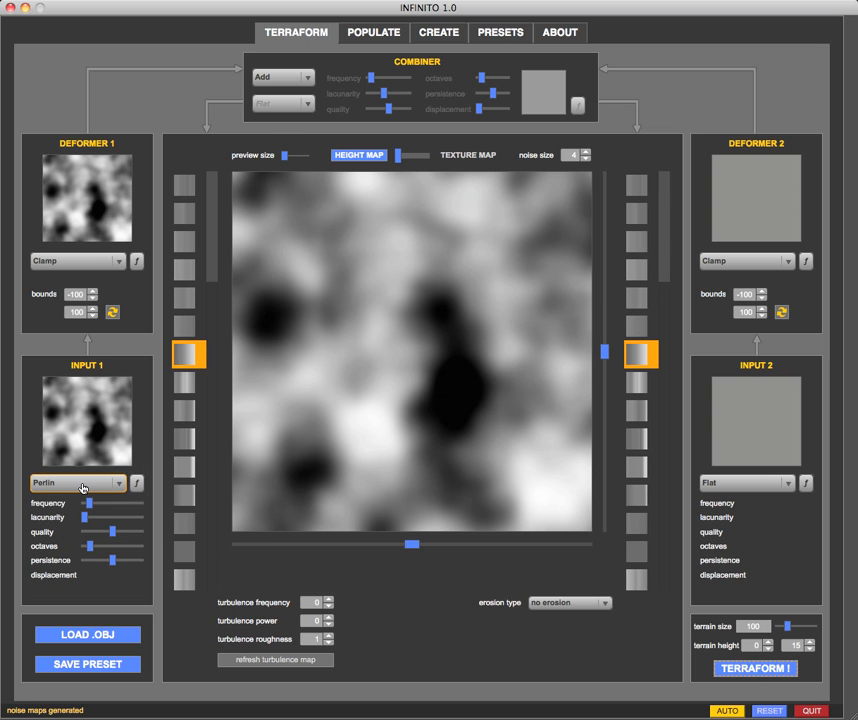
left_click(82, 487)
left_click(84, 494)
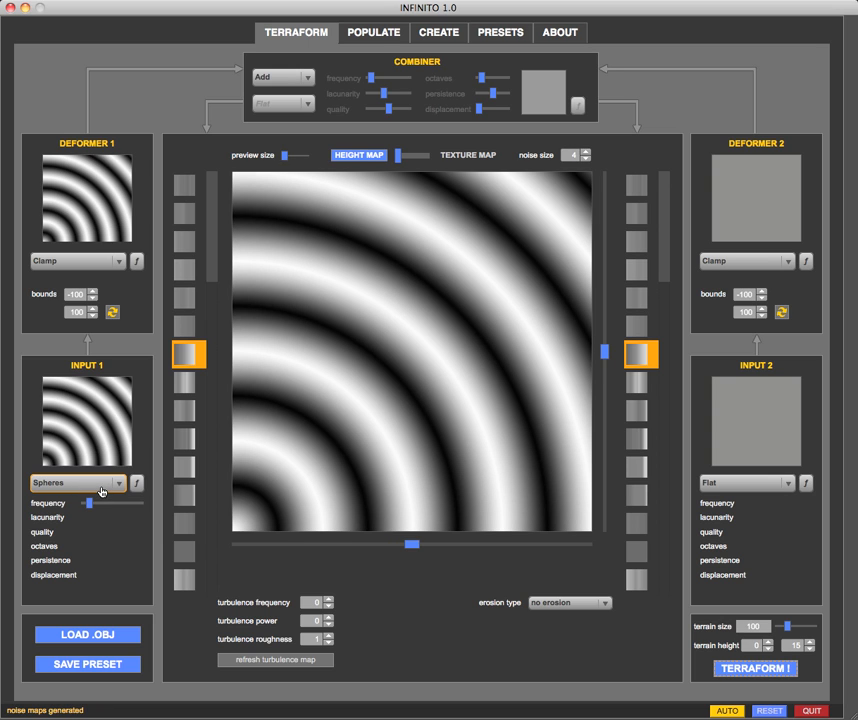
left_click(88, 485)
left_click(88, 497)
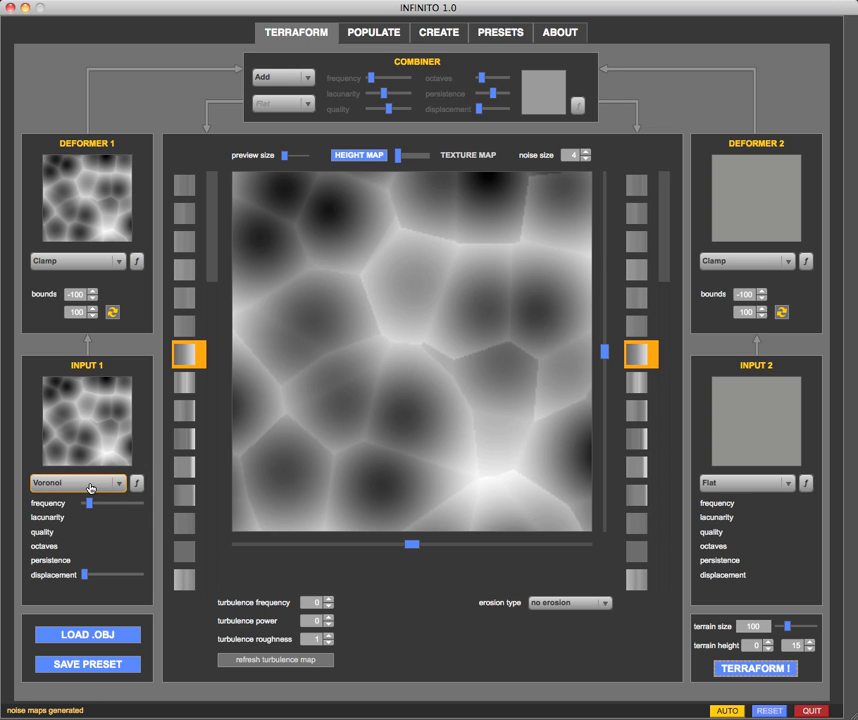
- Set Input 1's noise type to Billow and try high and low frequencies, ending slightly above the initial low frequency
left_click(90, 487)
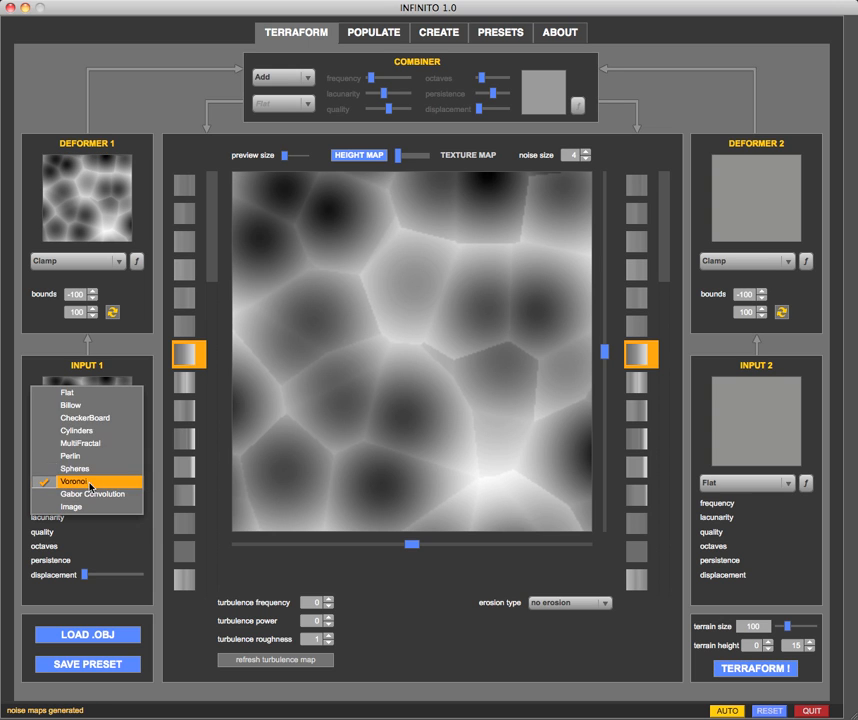
left_click(81, 406)
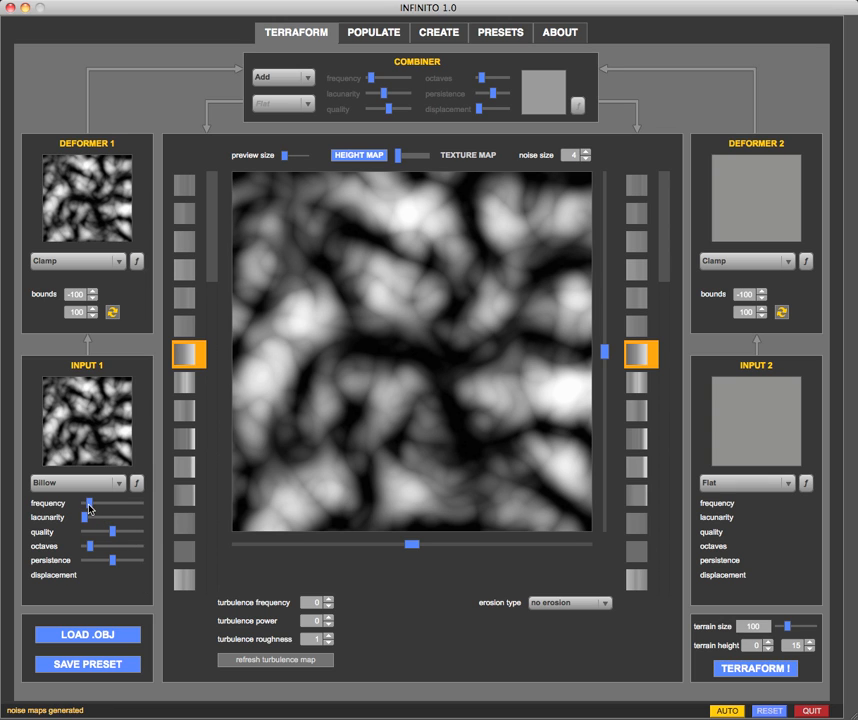
left_click_drag(91, 506, 126, 508)
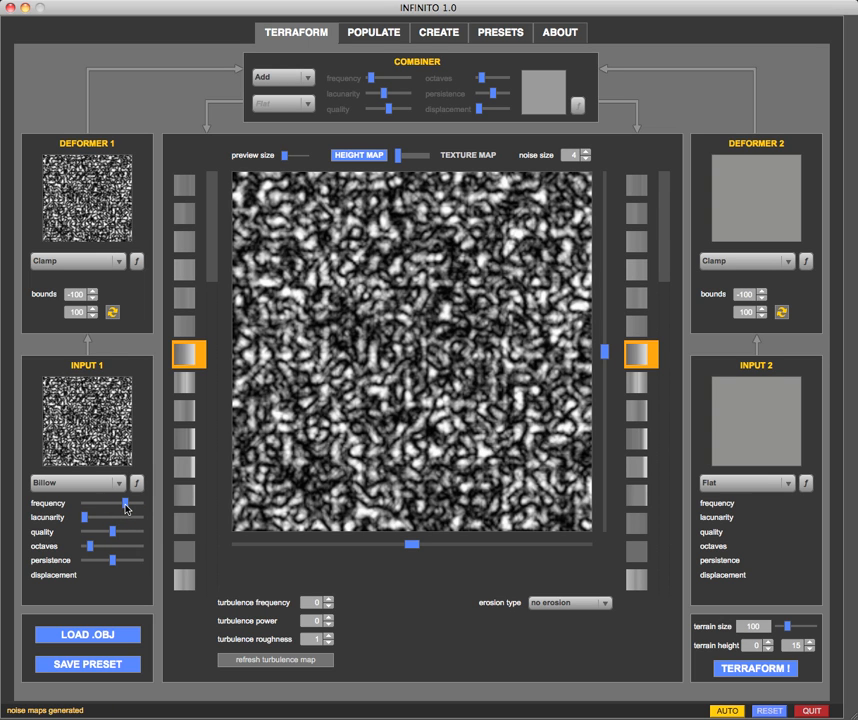
left_click_drag(129, 508, 137, 506)
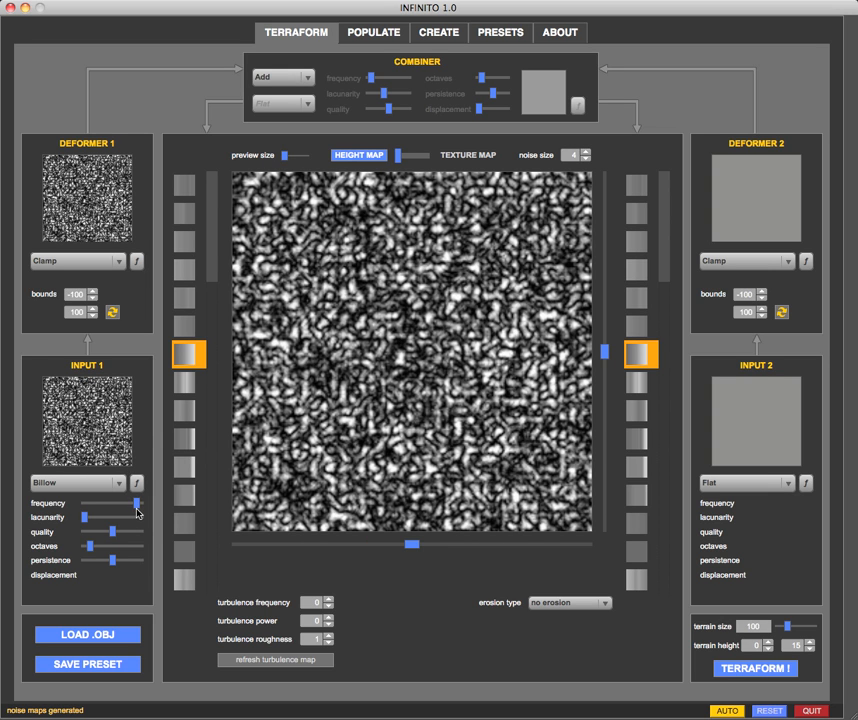
left_click_drag(138, 507, 88, 508)
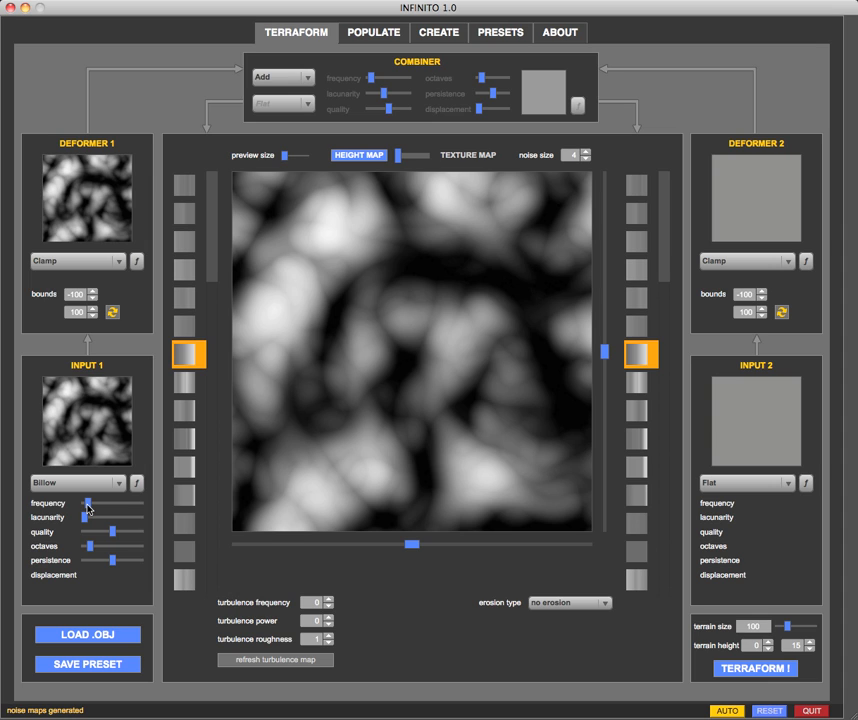
left_click_drag(89, 508, 93, 509)
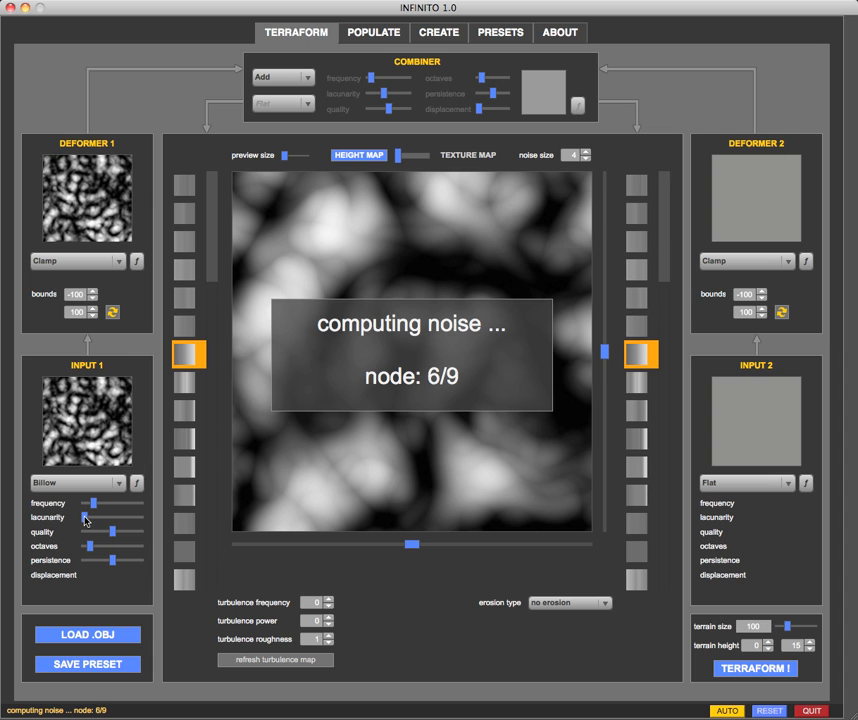
- Try several lacunarity levels for Input 1's Billow noise, ending at about a quarter of the range
left_click_drag(85, 520, 91, 520)
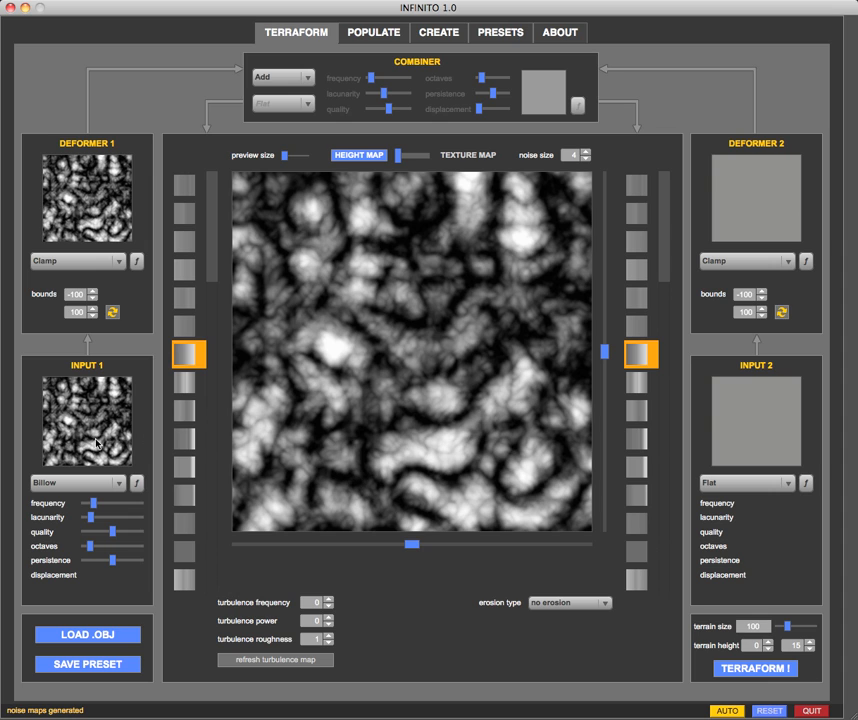
left_click(96, 519)
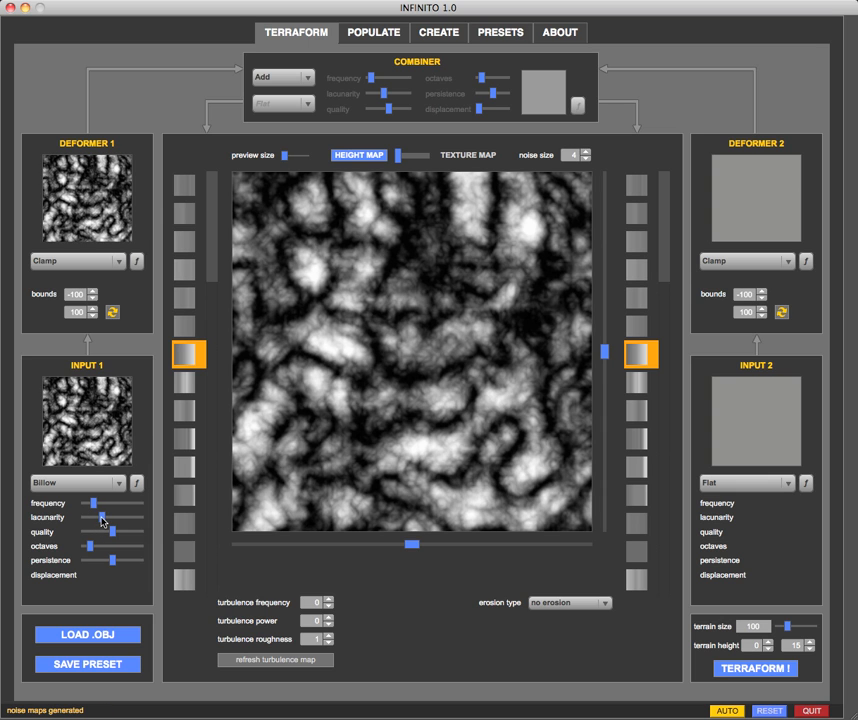
left_click(103, 519)
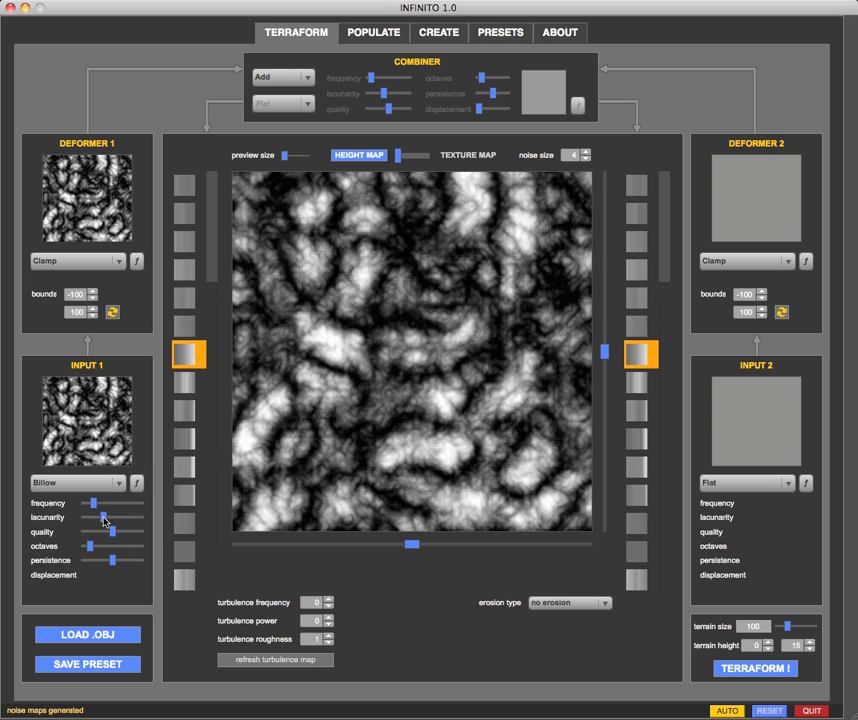
left_click(115, 518)
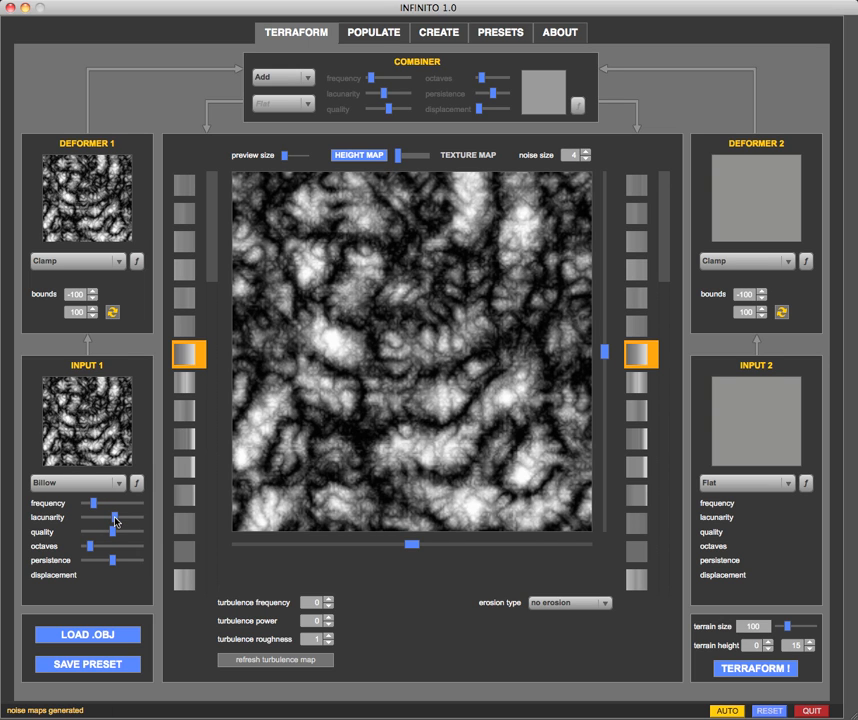
left_click(98, 519)
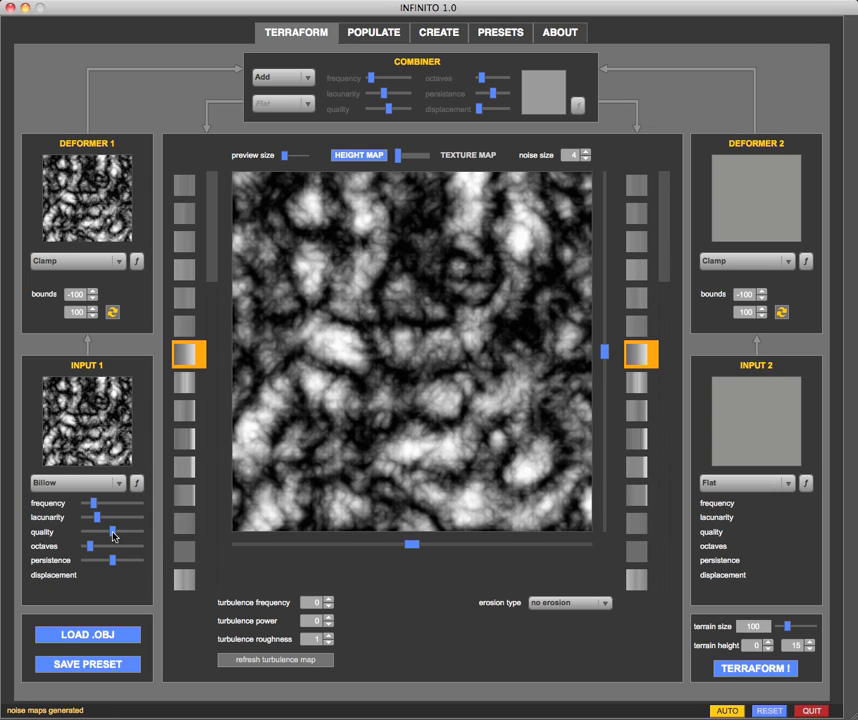
- Compare low, medium and high quality for Input 1's Billow noise, ending at the maximum quality
left_click_drag(114, 536, 87, 539)
left_click_drag(87, 537, 133, 538)
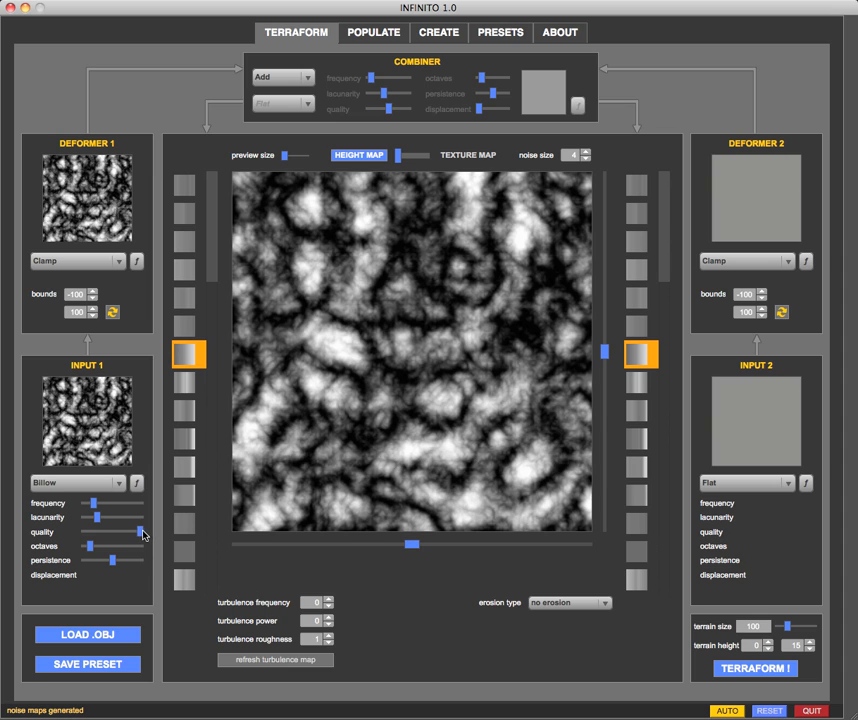
left_click_drag(142, 535, 115, 537)
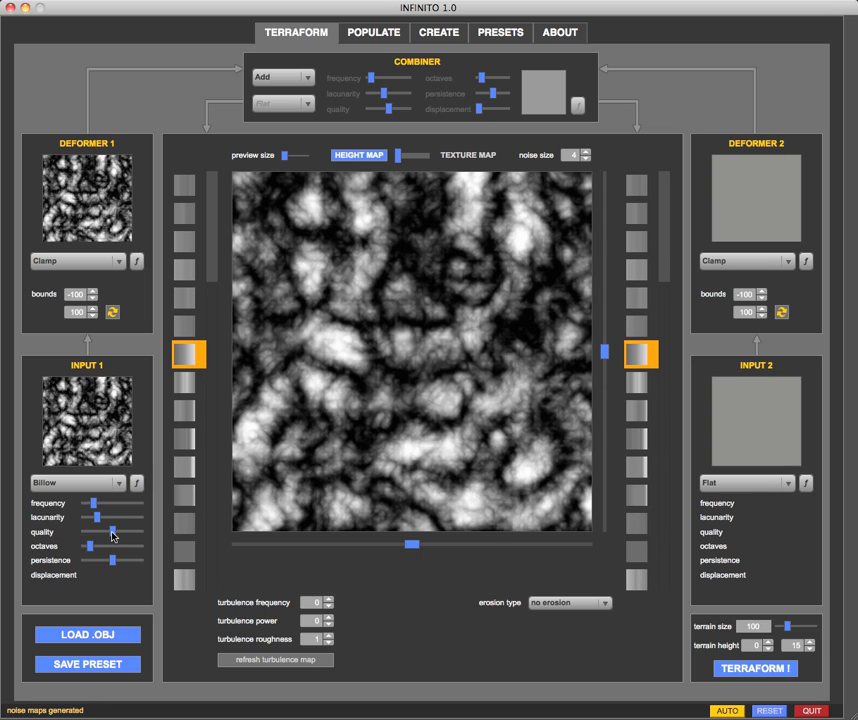
left_click_drag(114, 535, 142, 535)
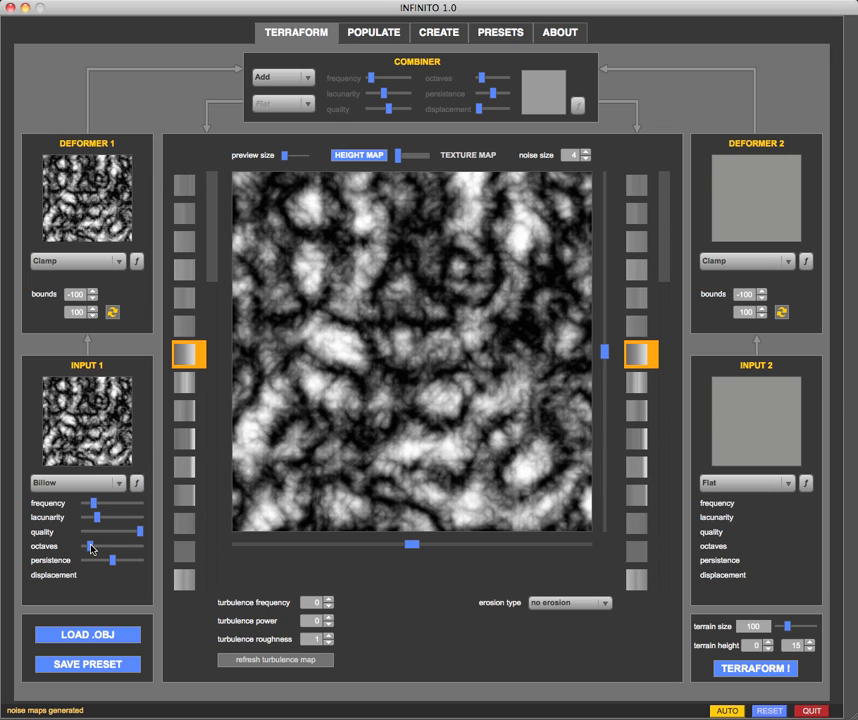
- Lower the octaves of Input 1's Billow noise to the minimum, and gradually raise them to about a fifth of the range
left_click_drag(90, 546, 84, 547)
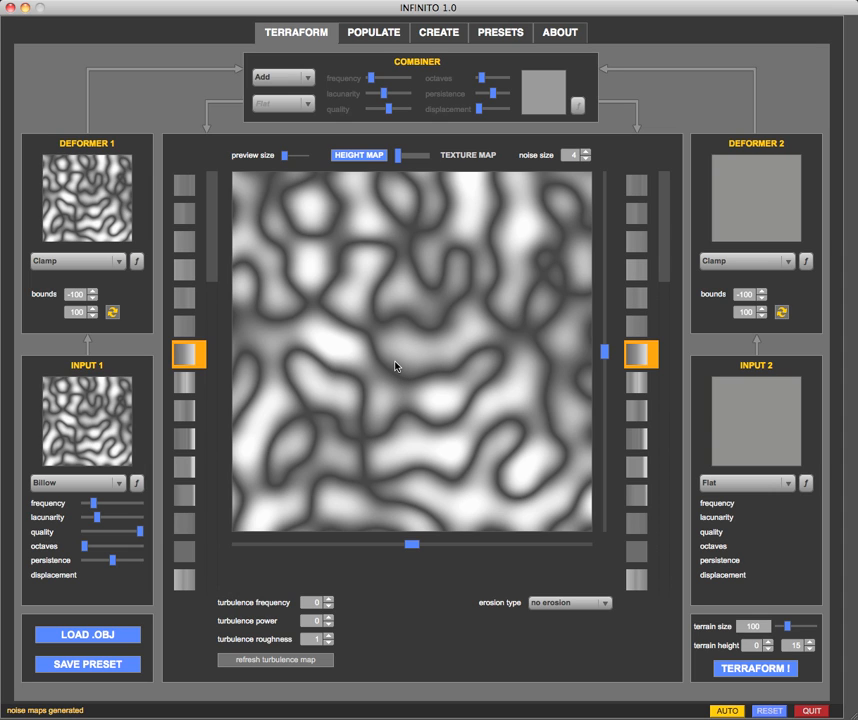
left_click(86, 547)
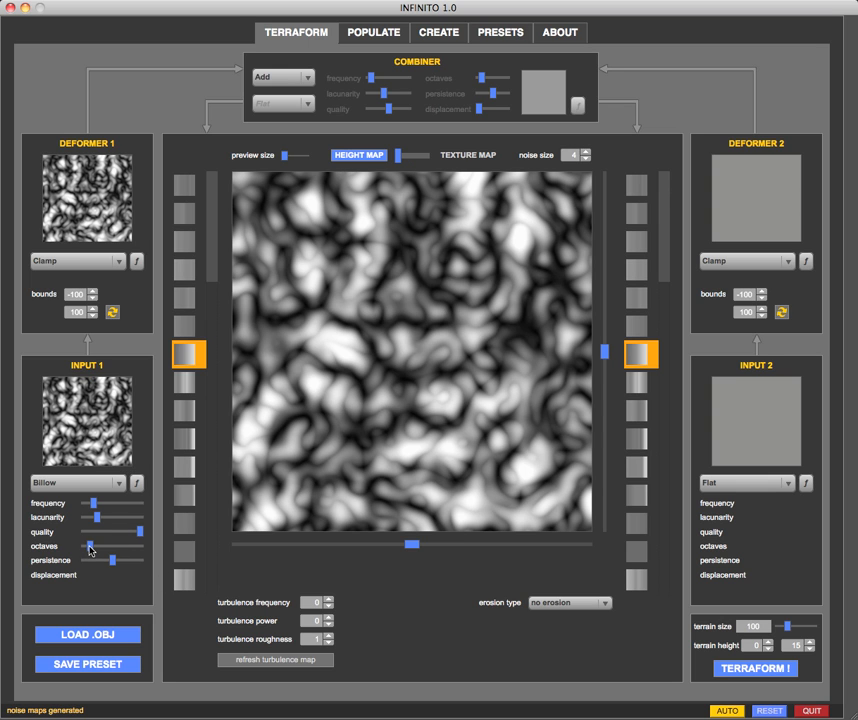
left_click(89, 548)
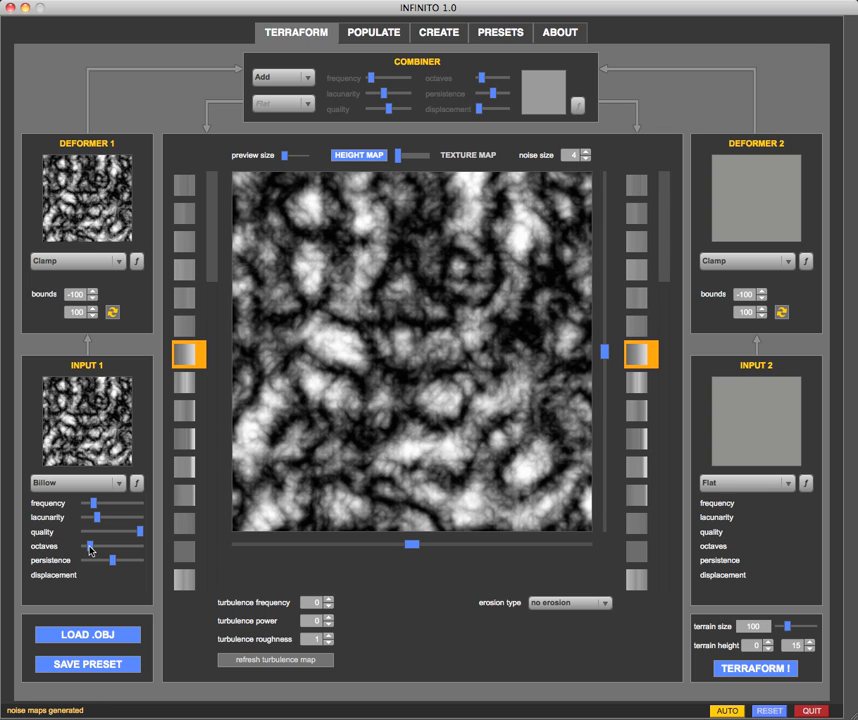
left_click(92, 548)
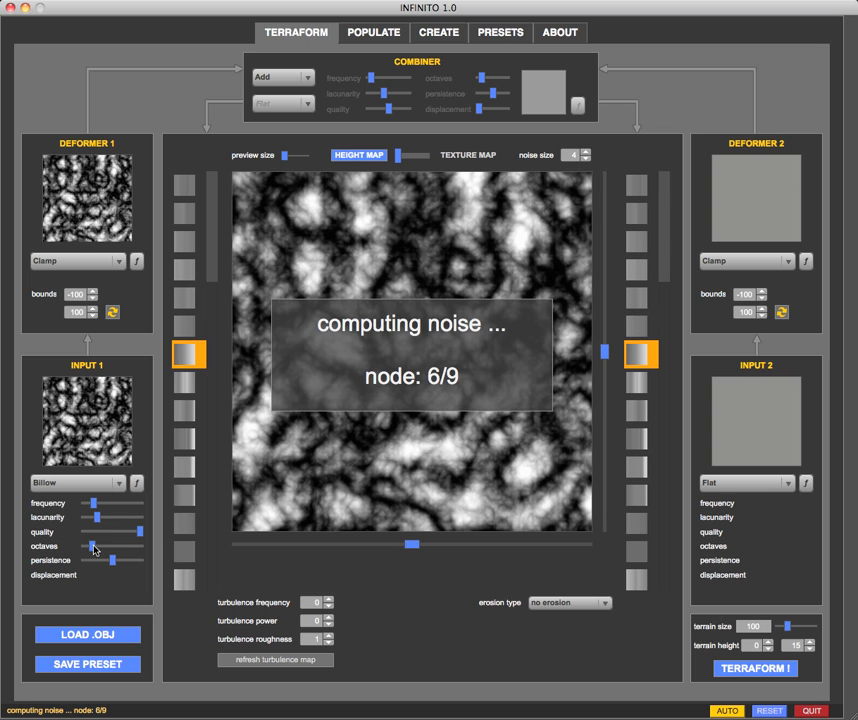
left_click(95, 548)
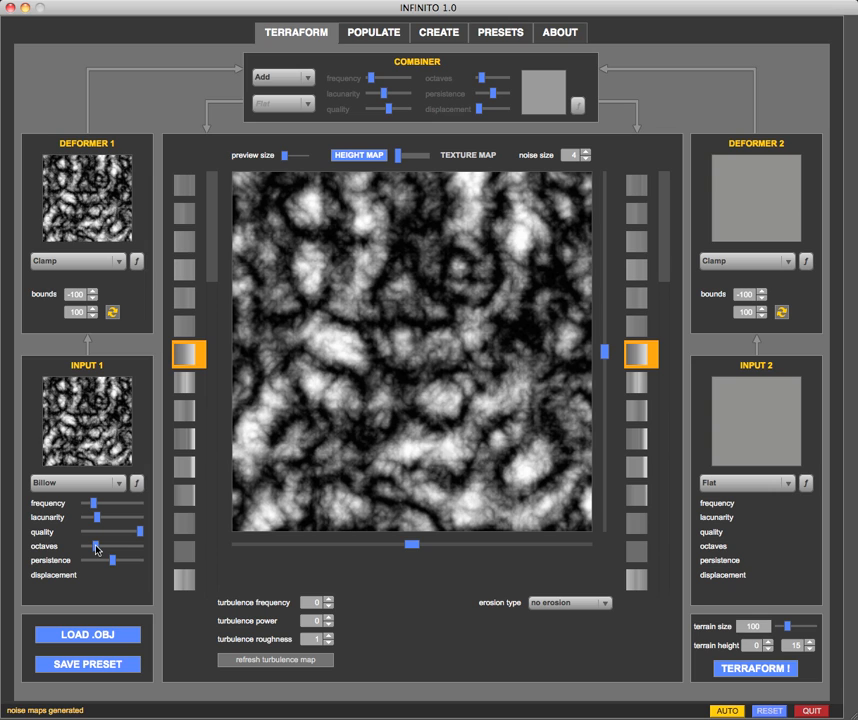
- Try a low persistence for Input 1's Billow noise and raise it to about two thirds of the range
left_click_drag(113, 563, 90, 561)
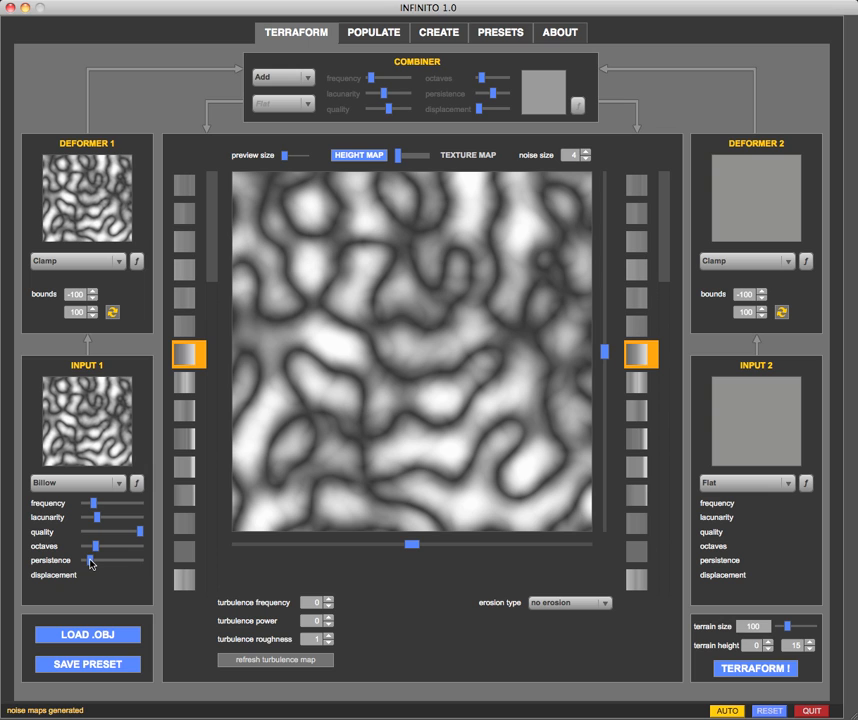
left_click_drag(90, 563, 102, 563)
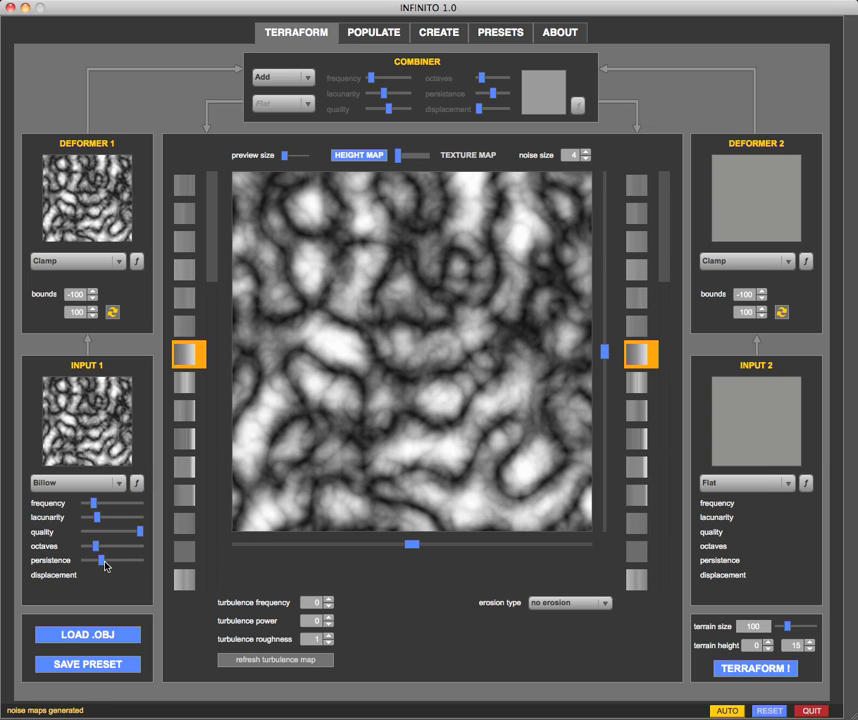
left_click_drag(101, 563, 123, 566)
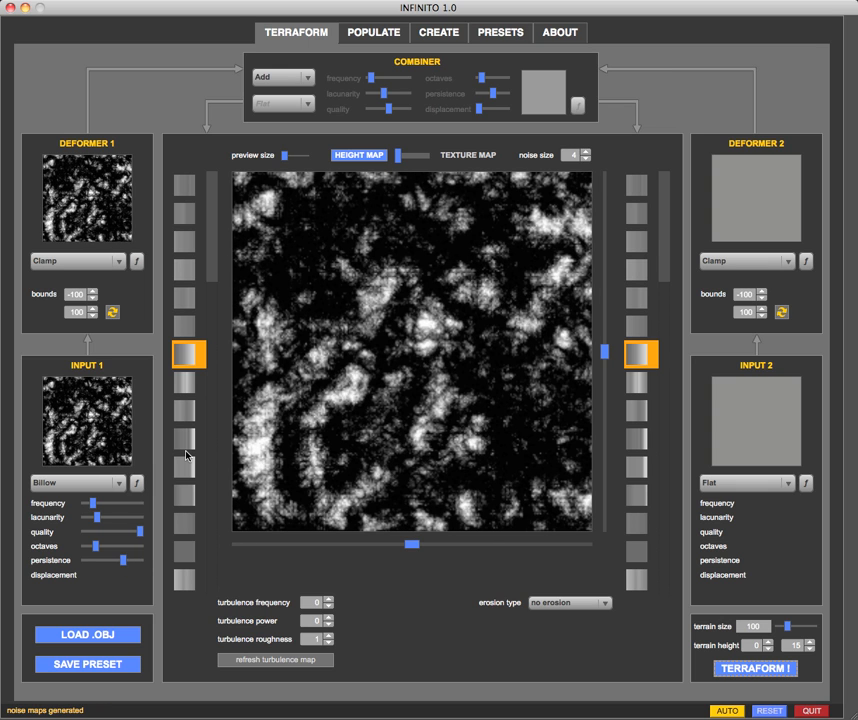
- Preview the CheckerBoard and Cylinders noise types for Input 1 with the adjusted frequency
left_click(78, 482)
left_click(67, 494)
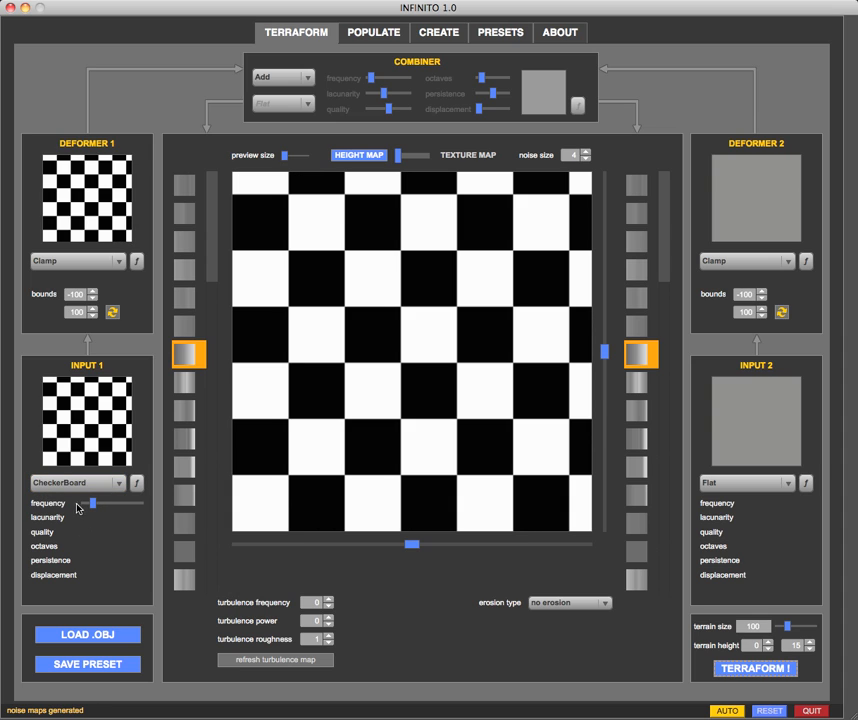
left_click(73, 485)
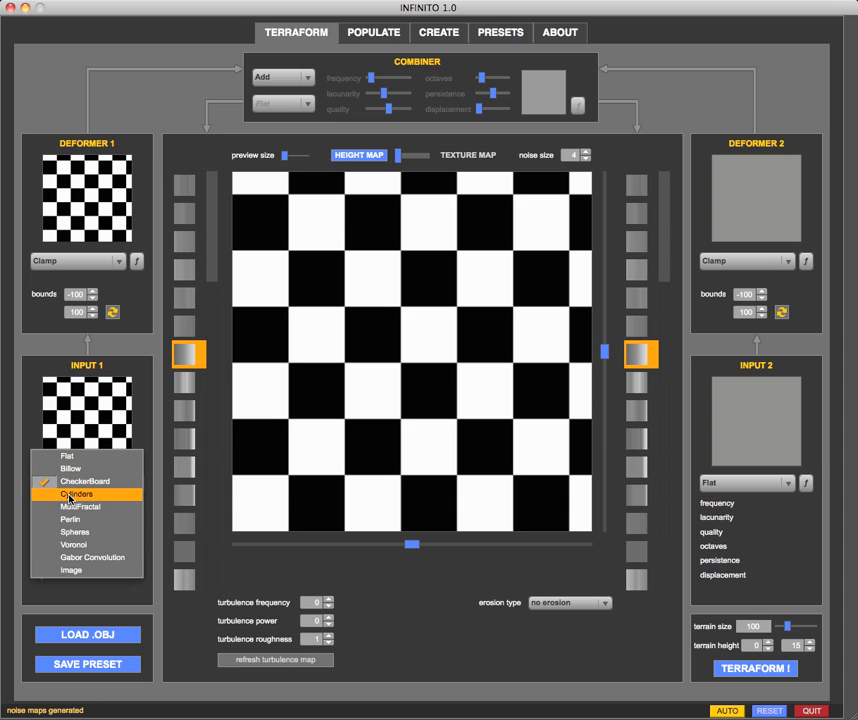
left_click(70, 495)
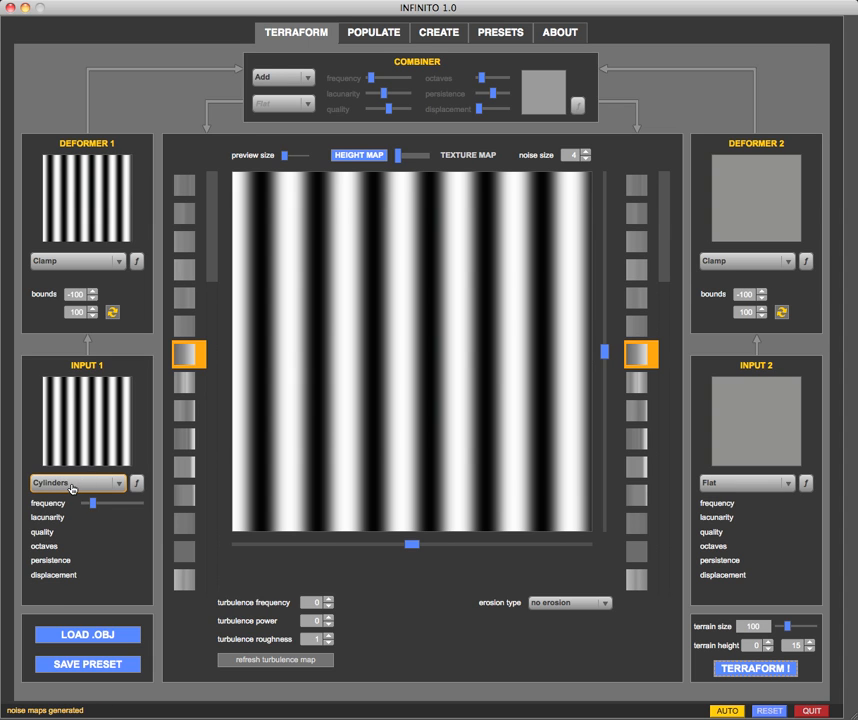
- Set Input 1's noise type to Spheres, try a lower frequency, and raise it to about a third of the range
left_click(72, 489)
left_click(66, 518)
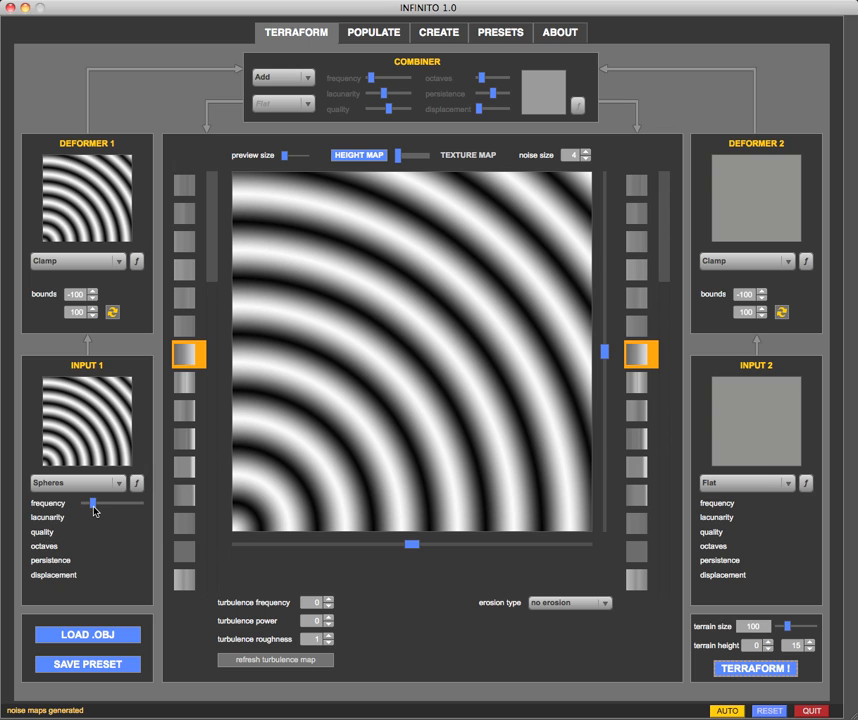
left_click_drag(94, 508, 88, 507)
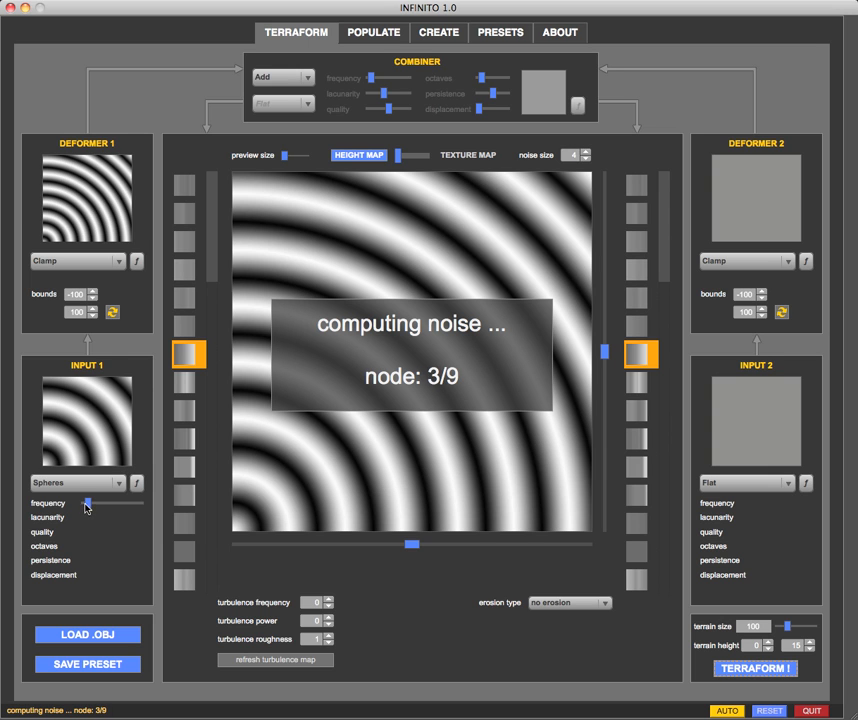
left_click_drag(88, 507, 105, 505)
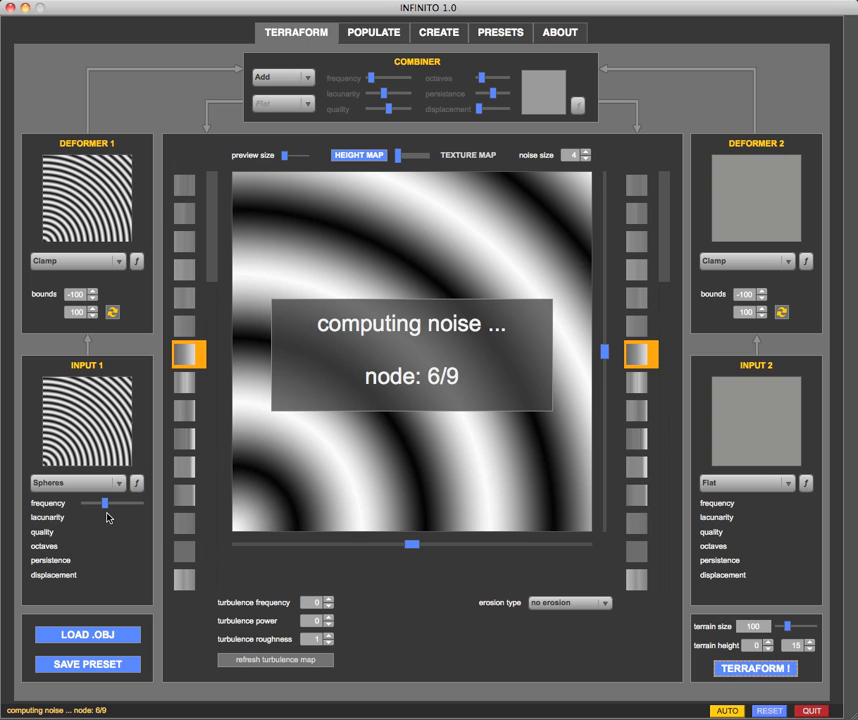
- Set Input 1's noise type to MultiFractal and change the middle of its three extra parameters to 100
left_click(84, 488)
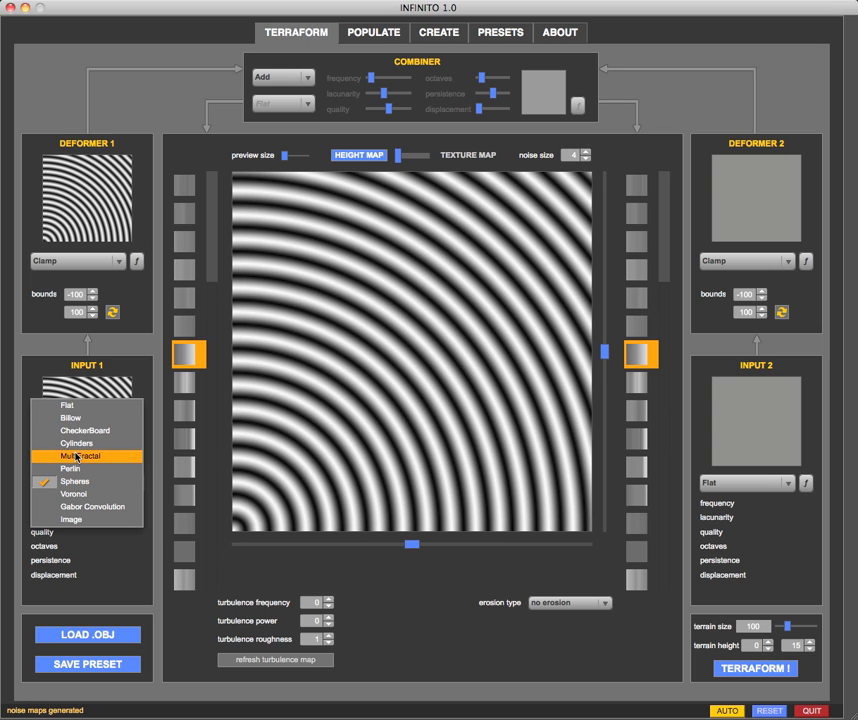
left_click(76, 457)
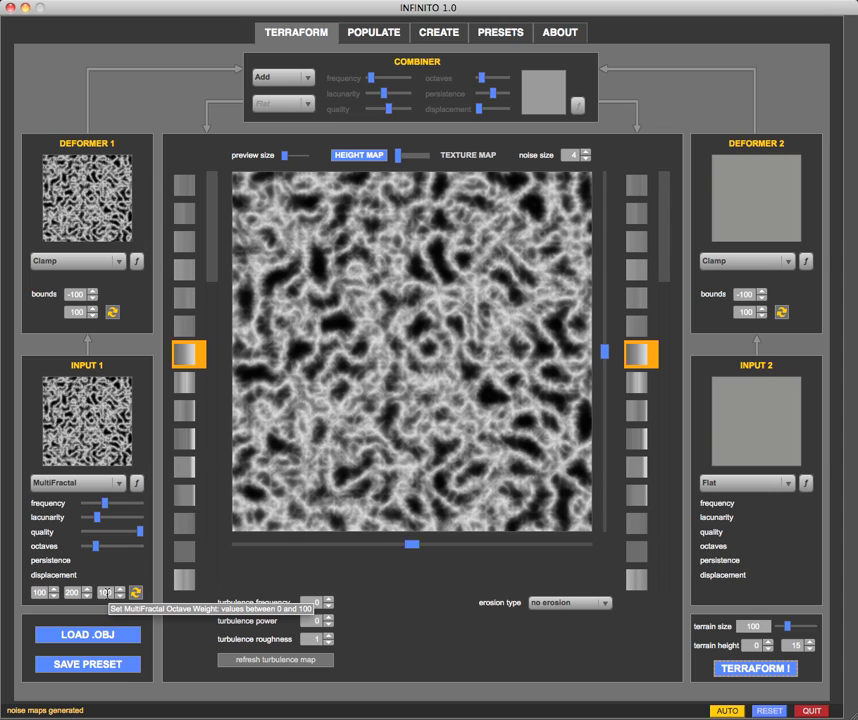
left_click(70, 592)
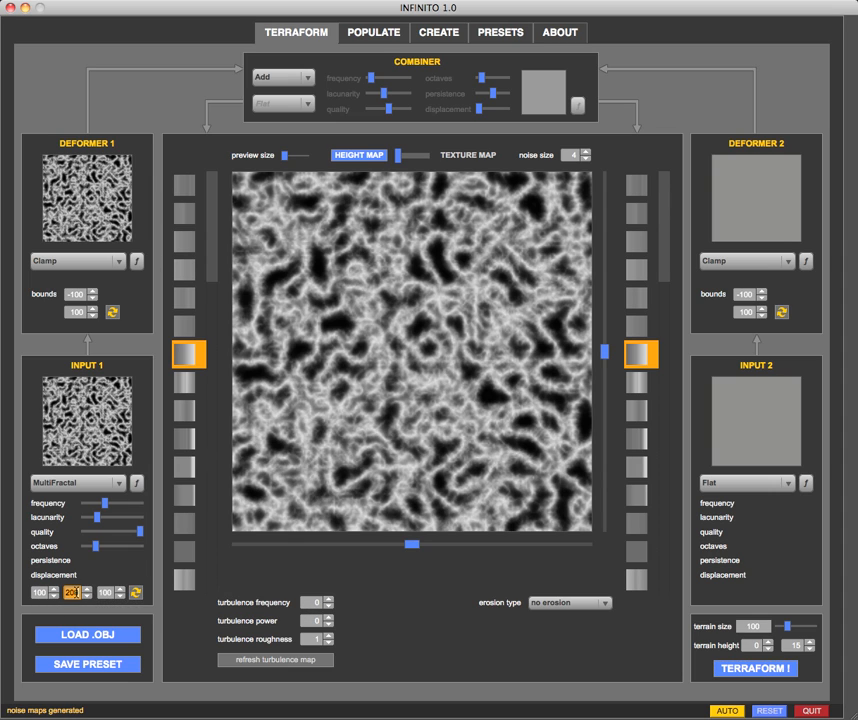
type("100")
key("Return")
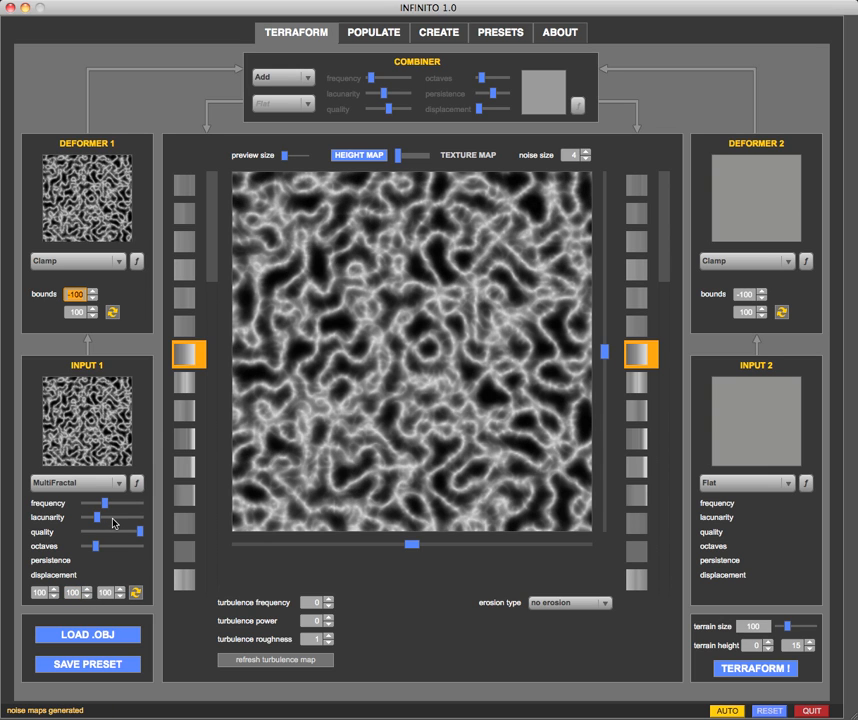
- Raise the frequency of Input 1's MultiFractal noise to about 60 percent of the range
left_click(67, 484)
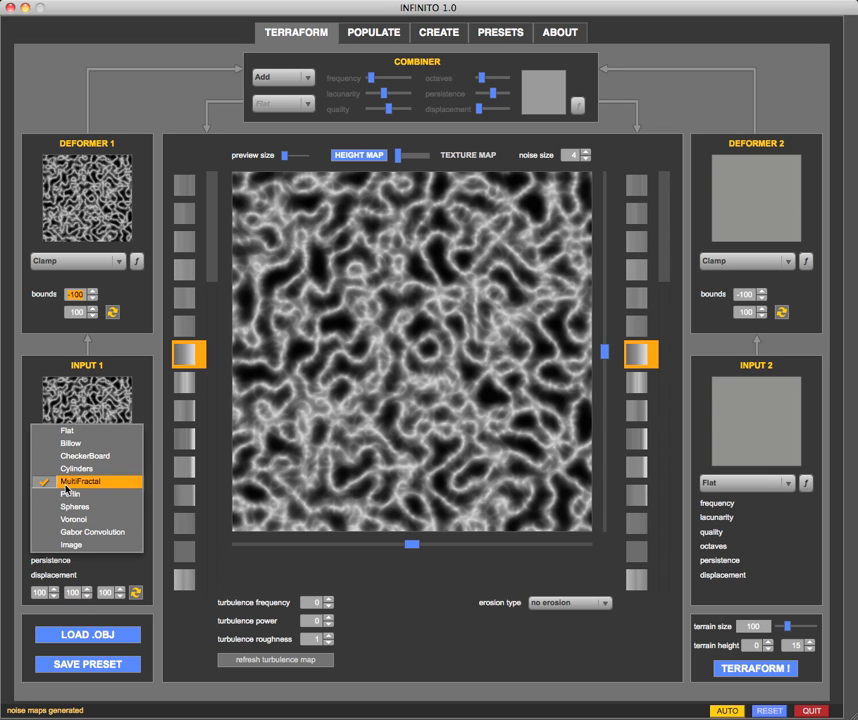
left_click(73, 558)
mouse_move(104, 504)
left_mouse_down()
mouse_move(95, 507)
mouse_move(119, 505)
left_mouse_up()
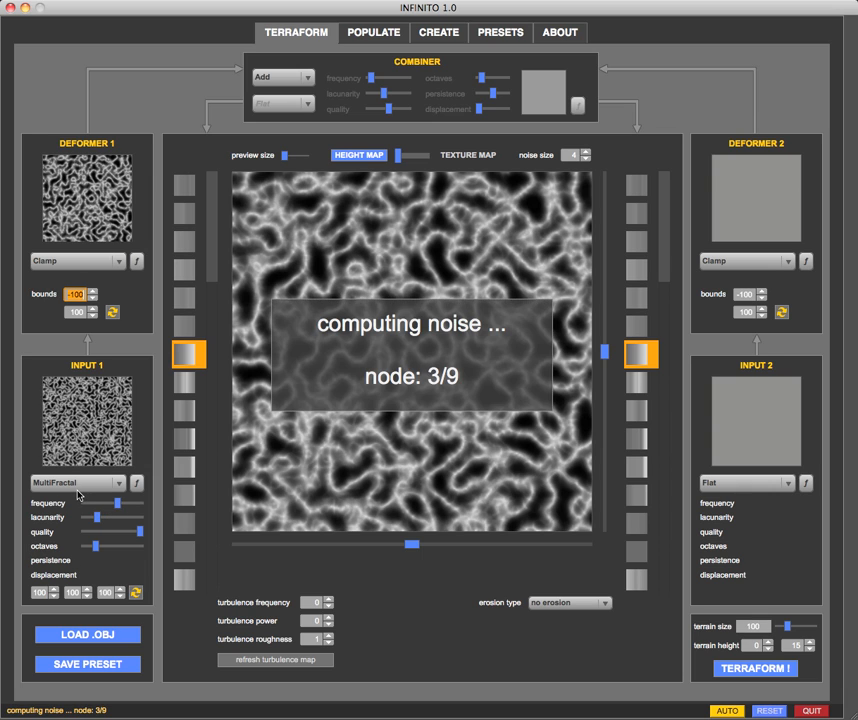
- Set Input 1's noise type to Voronoi, try a slightly higher displacement, and return it to the minimum
left_click(78, 486)
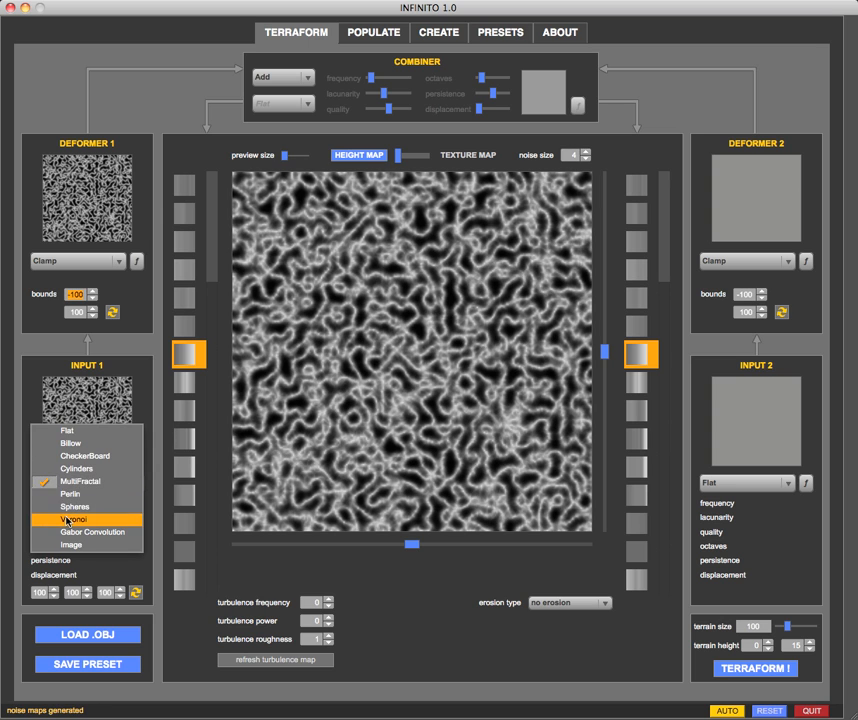
left_click(70, 517)
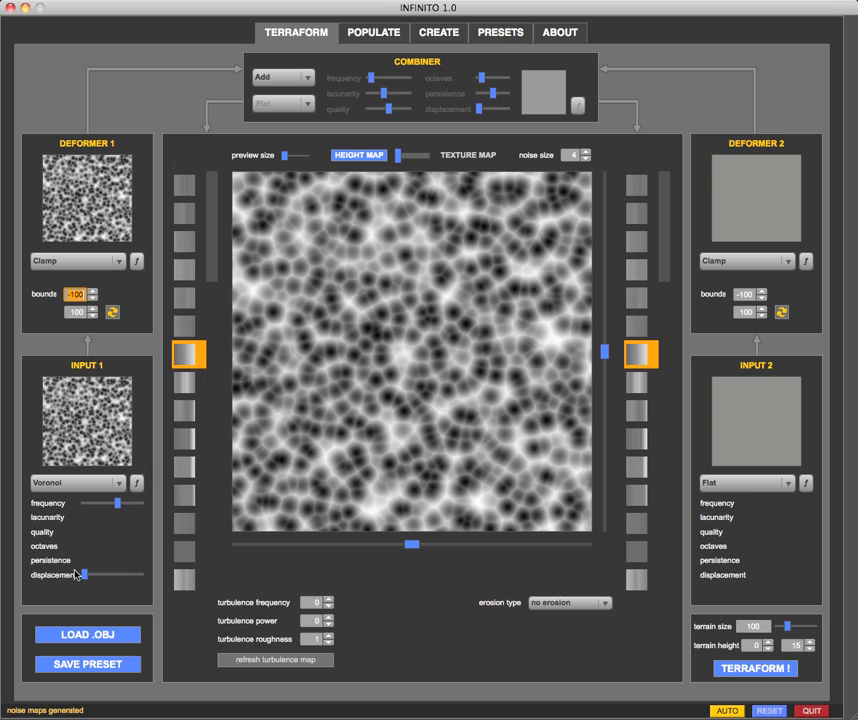
left_click_drag(84, 578, 88, 579)
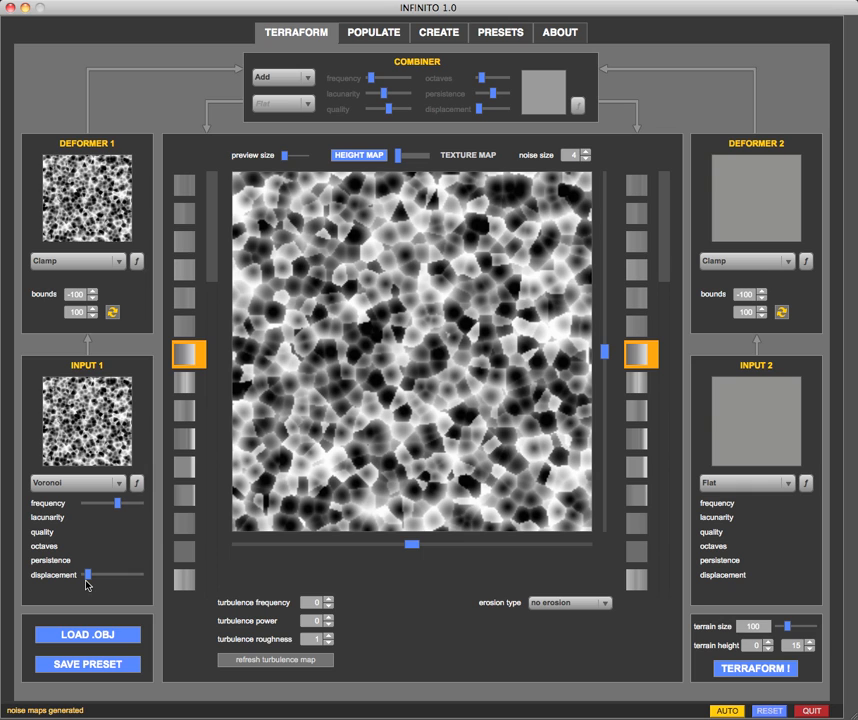
left_click_drag(88, 583, 80, 580)
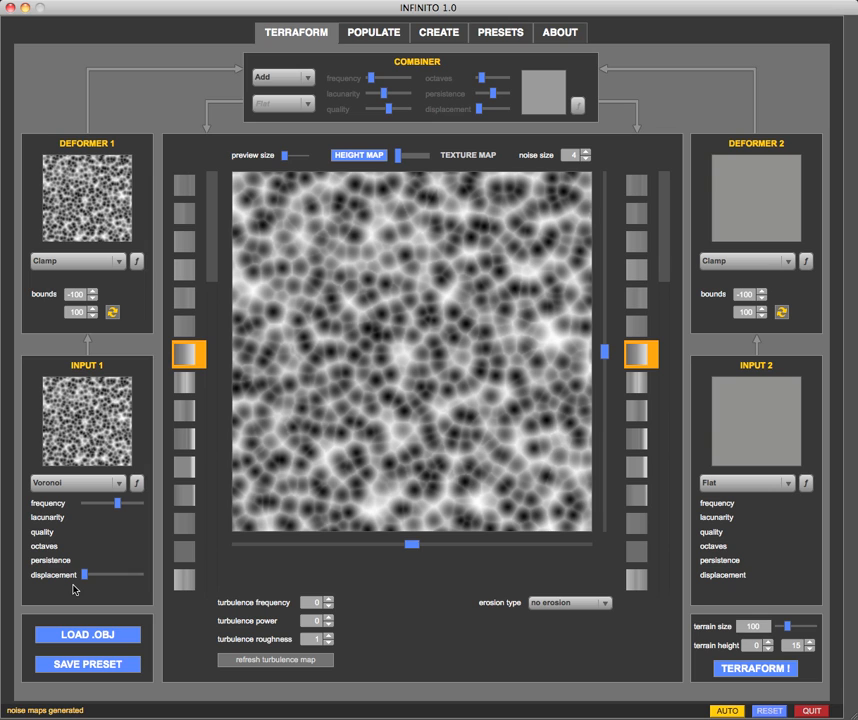
- Preview the Gabor Convolution noise type for Input 1
left_click(73, 484)
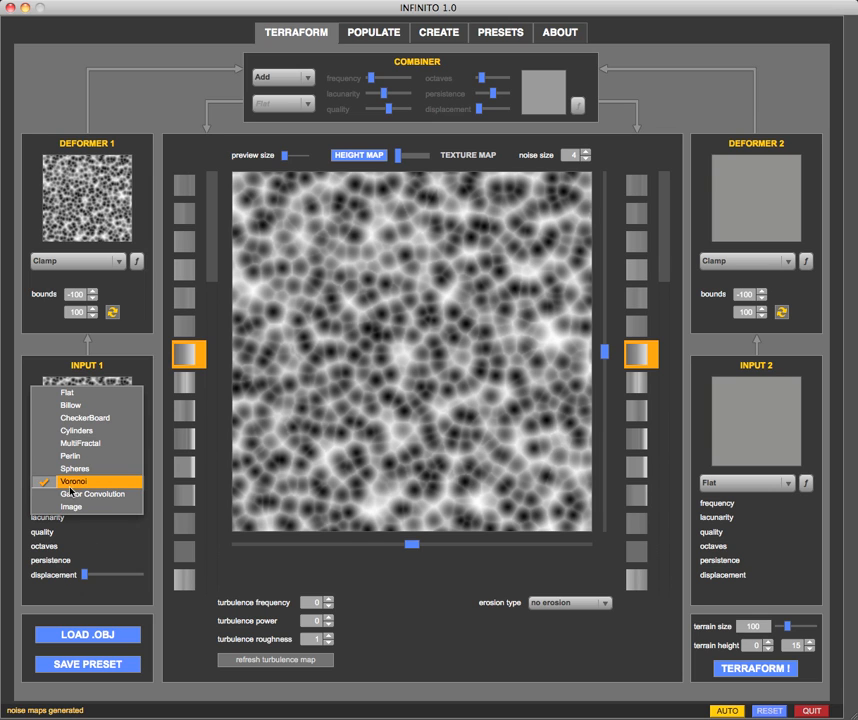
left_click(71, 494)
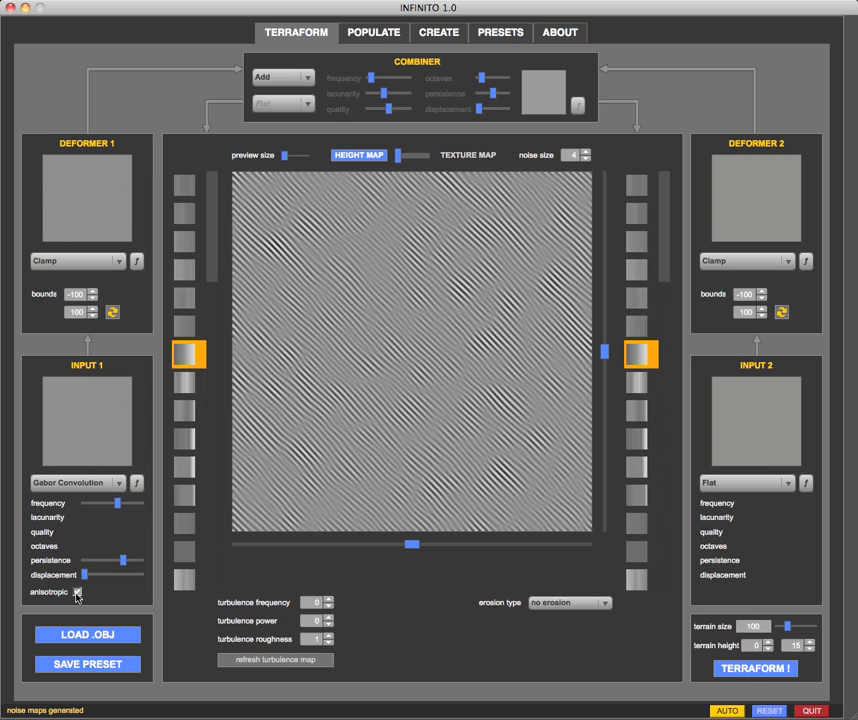
- Set Input 1's noise type to Billow and reseed its noise map twice
left_click(69, 484)
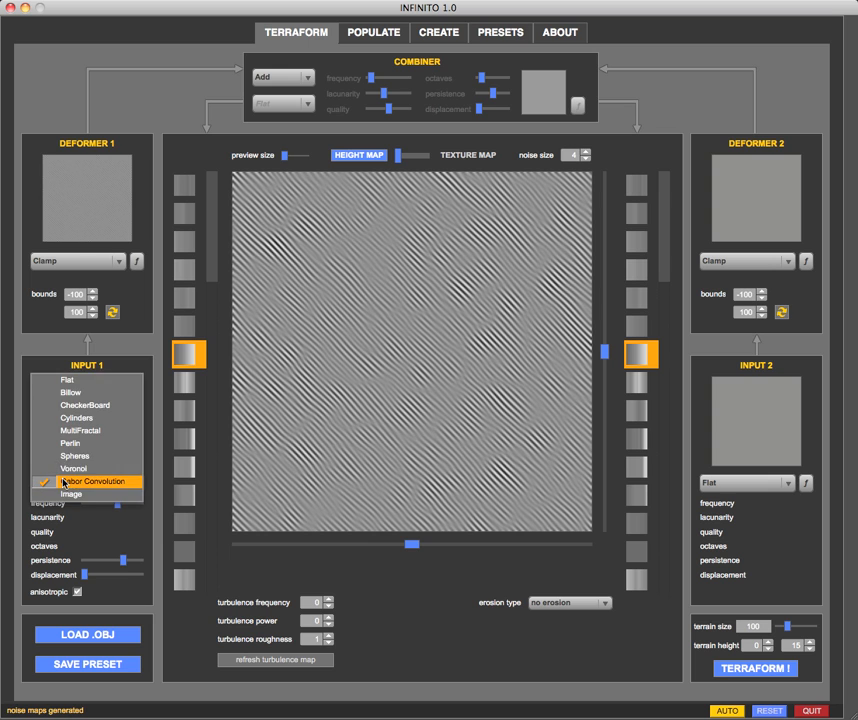
left_click(105, 392)
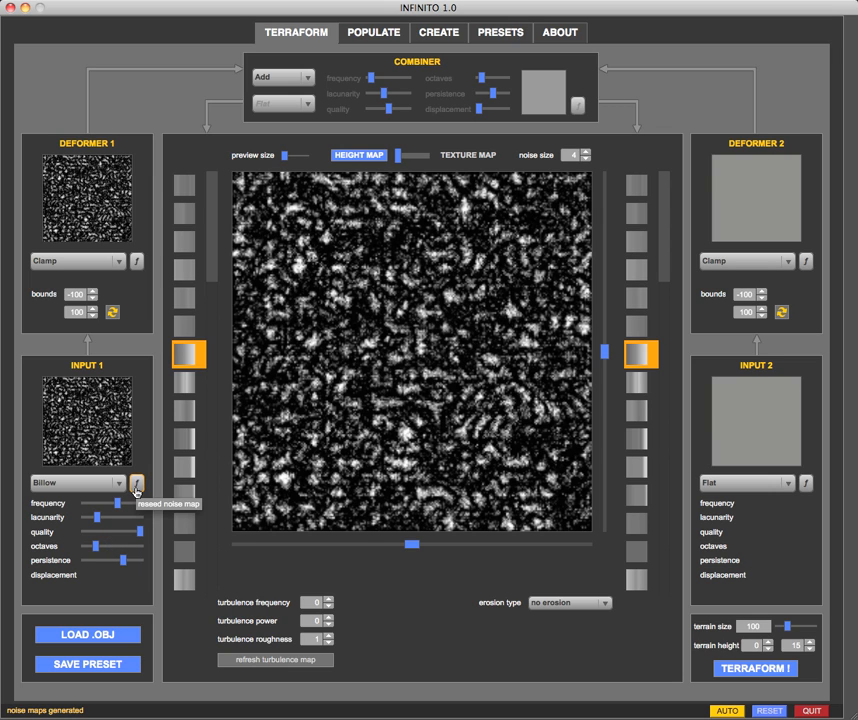
left_click(136, 484)
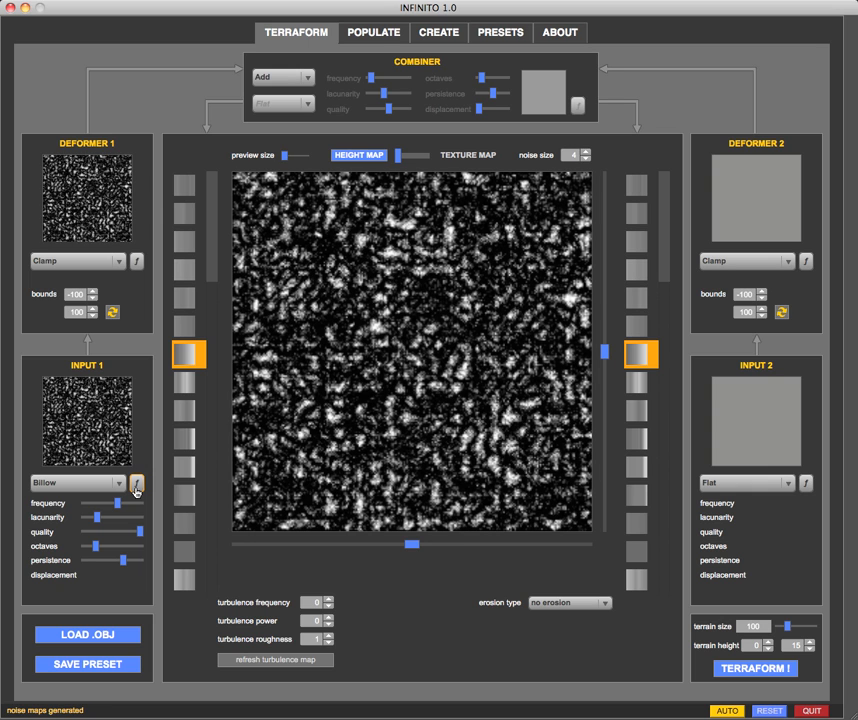
left_click(137, 485)
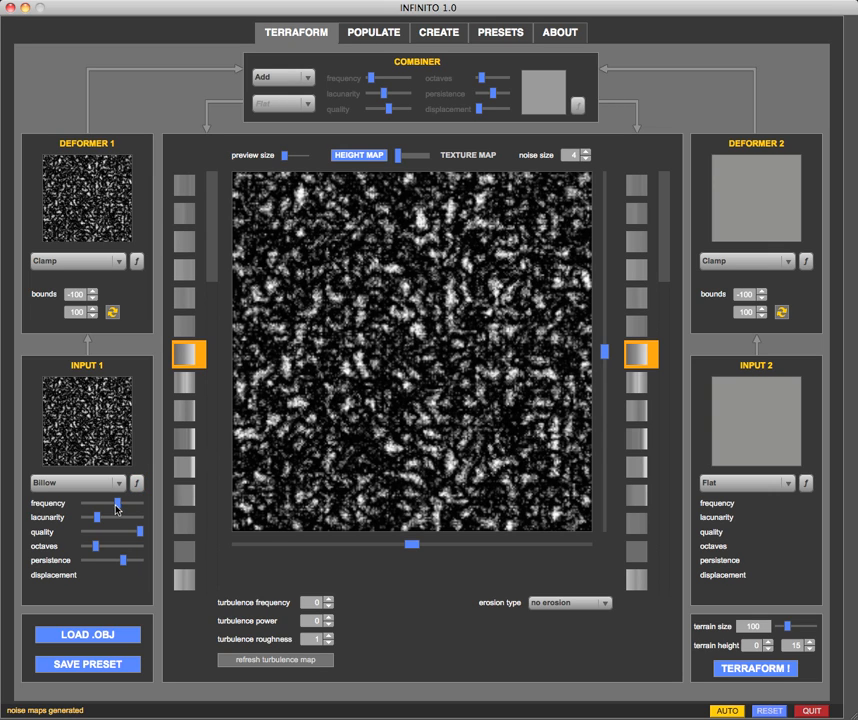
- Lower Input 1's Billow frequency to about a tenth of the range and its persistence to about a third
left_click_drag(118, 503, 91, 510)
left_click_drag(124, 561, 103, 564)
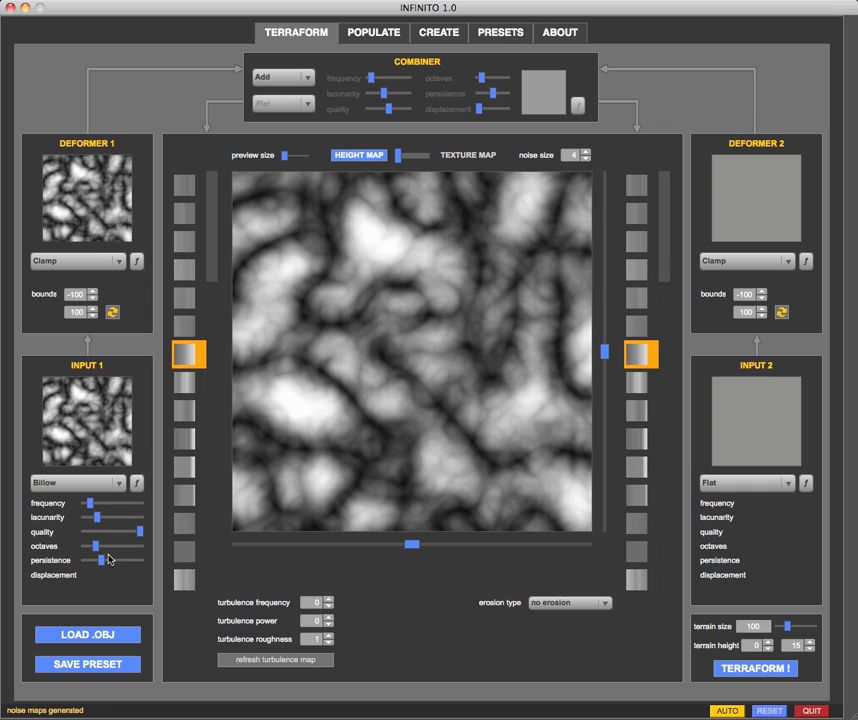
- Reseed Input 1's low-frequency Billow noise map five times to generate different height map variations
left_click(137, 485)
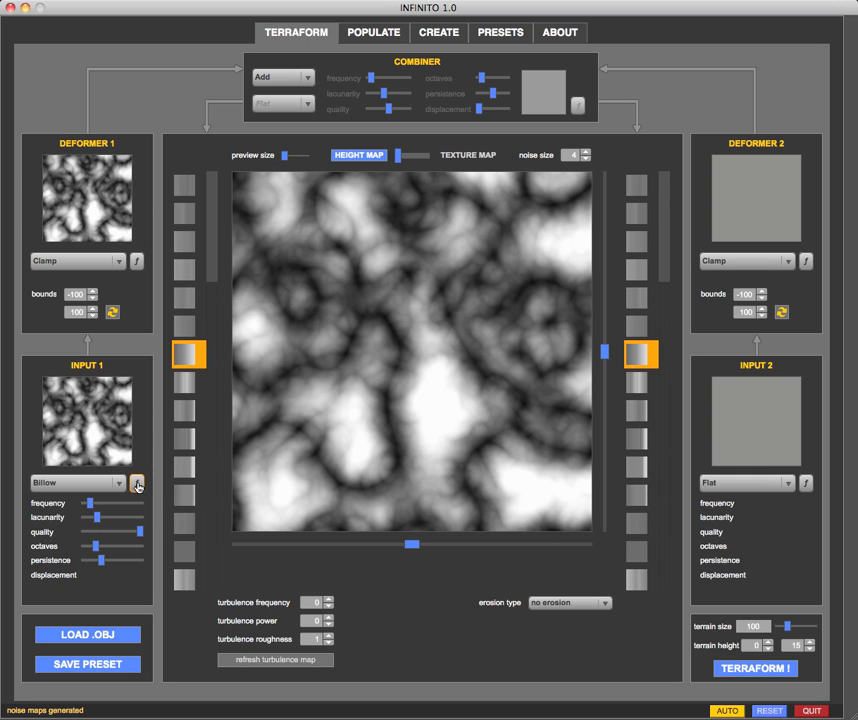
left_click(137, 485)
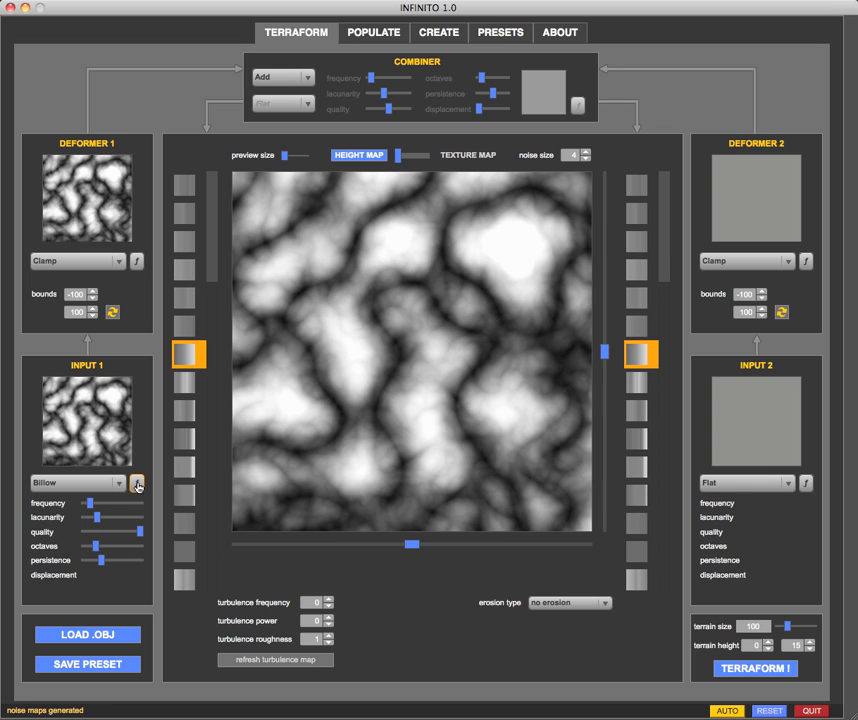
left_click(137, 485)
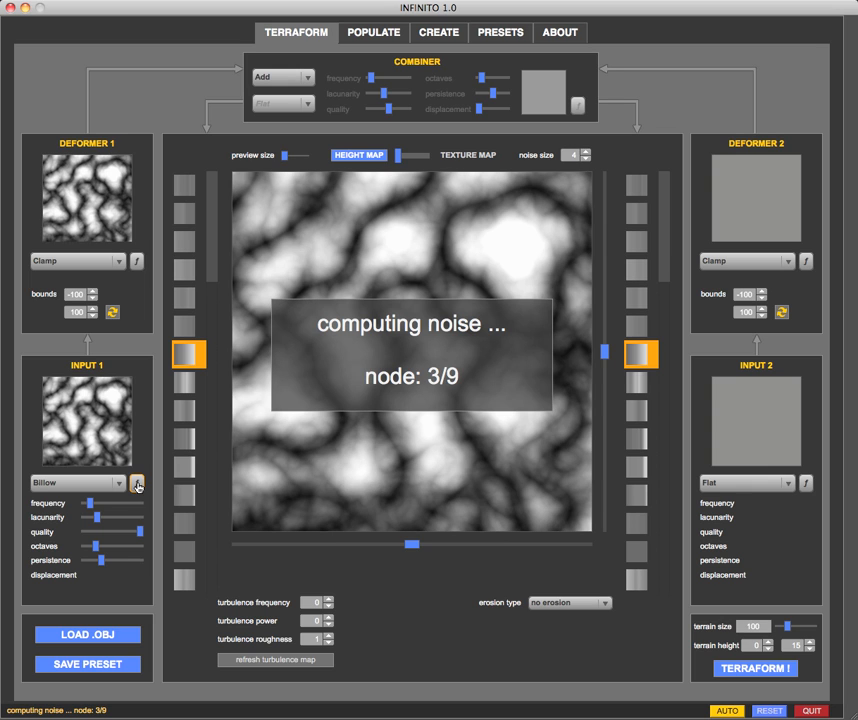
left_click(137, 485)
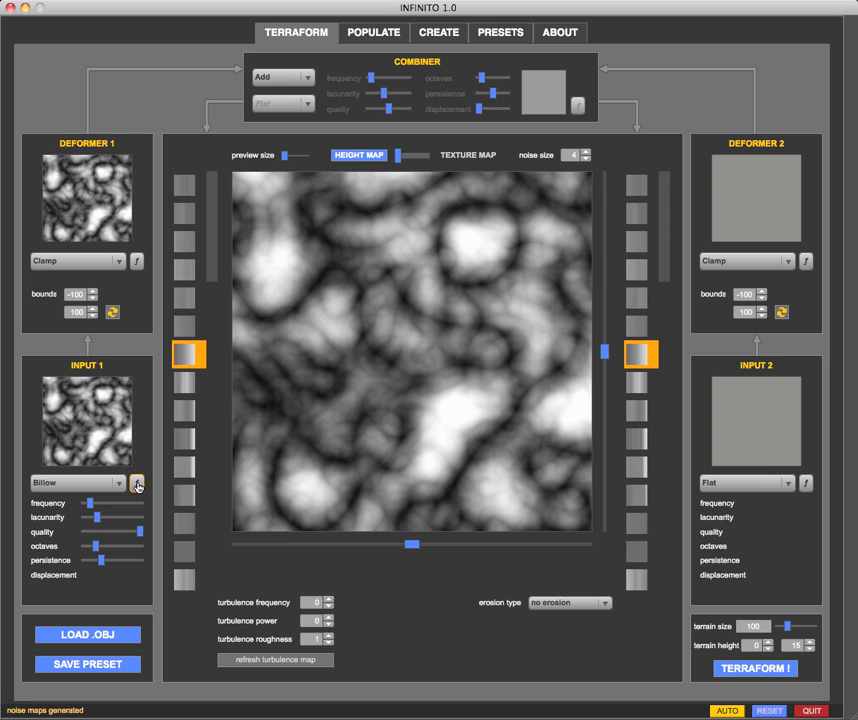
left_click(137, 485)
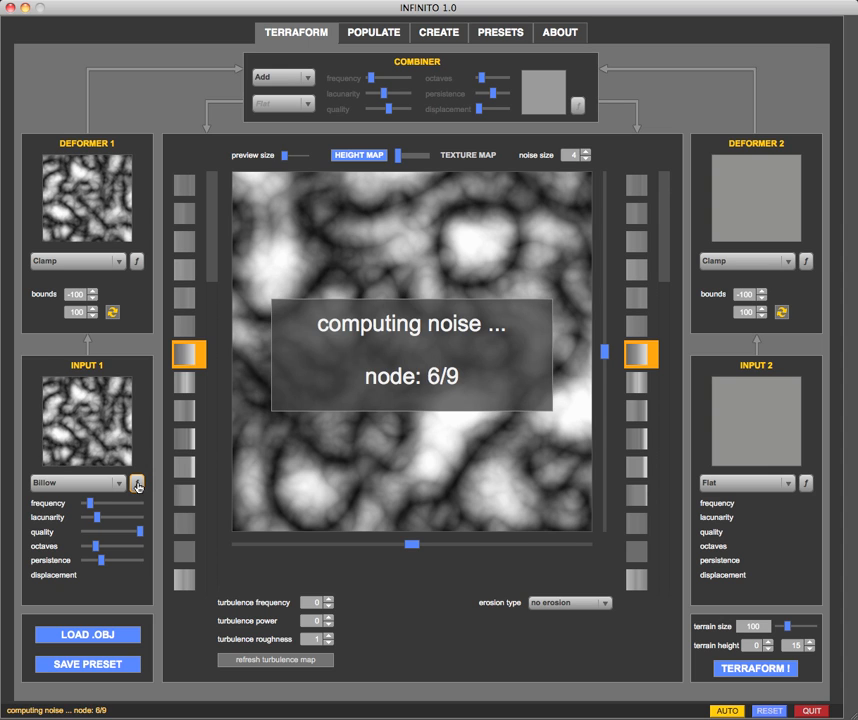